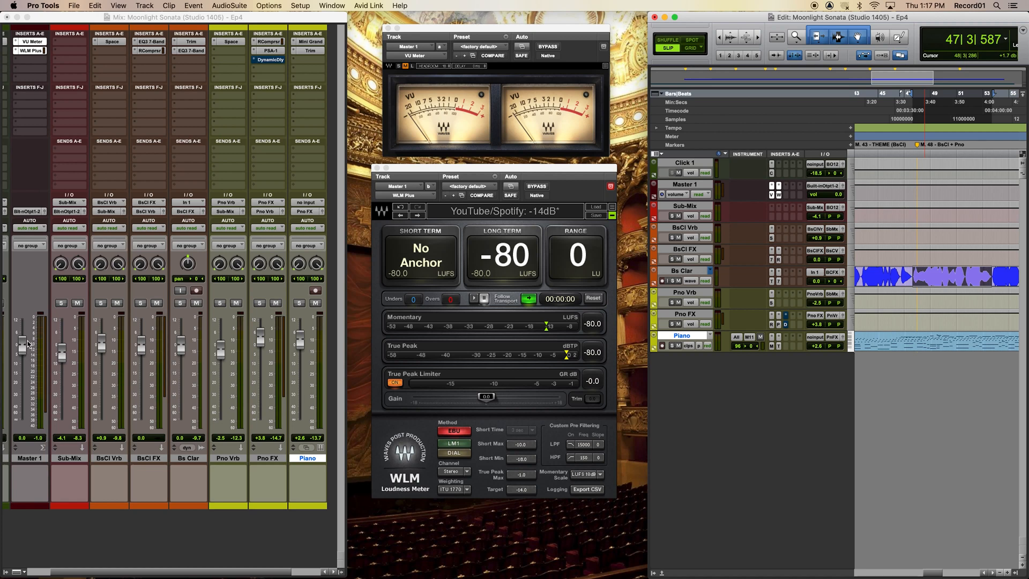
Play the selected passage to check the mix loudness on the WLM Plus meter
click(575, 189)
key(space)
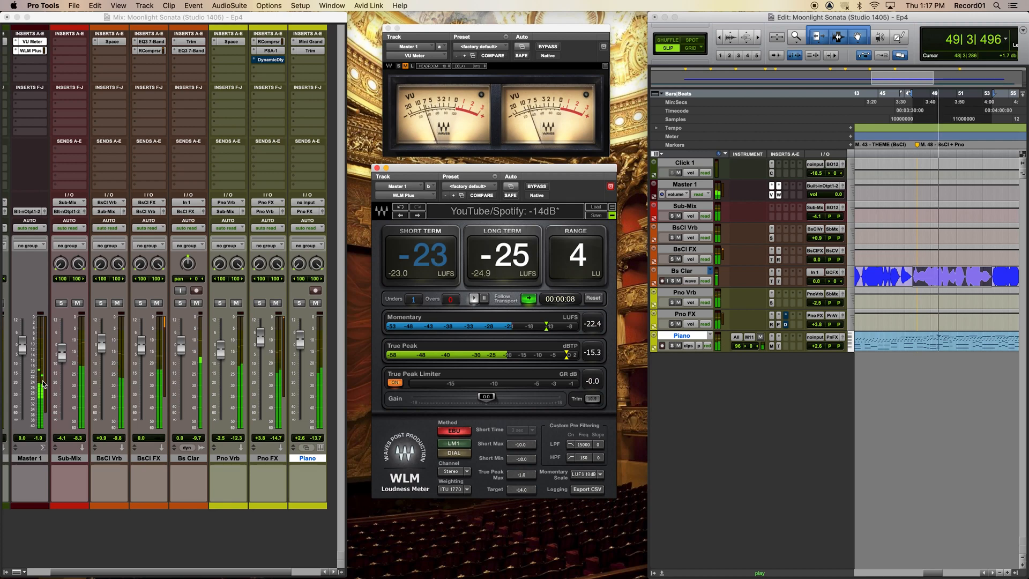
key(space)
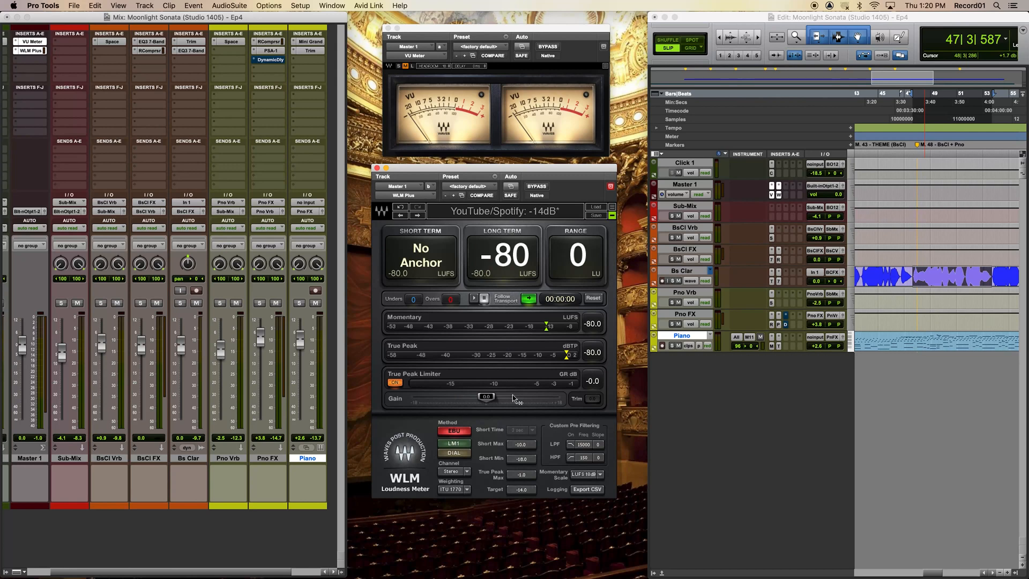
Raise the WLM Plus gain on Master 1 to 12.0 while the passage plays, and close the loudness meter
key(space)
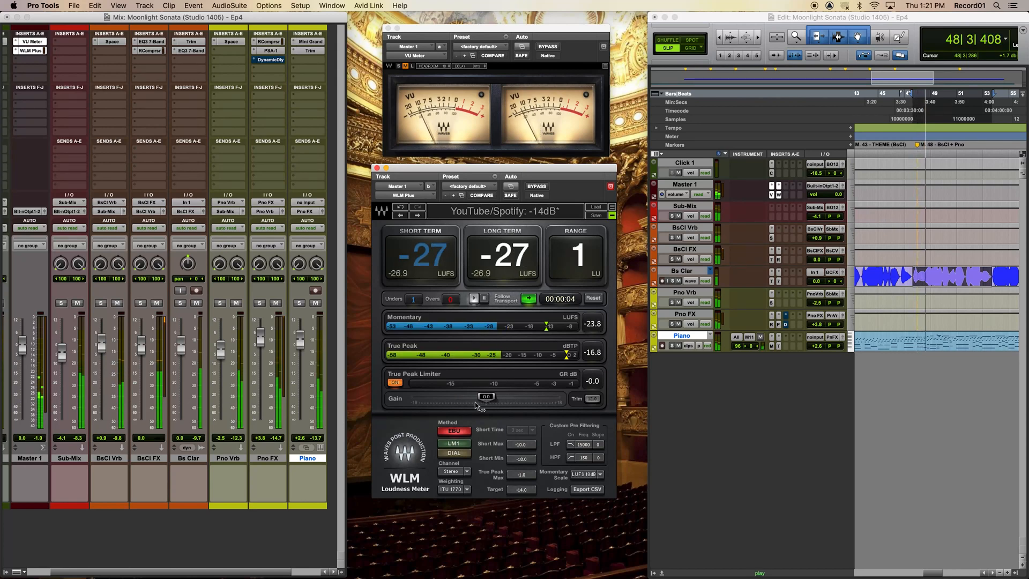
drag(486, 396, 531, 396)
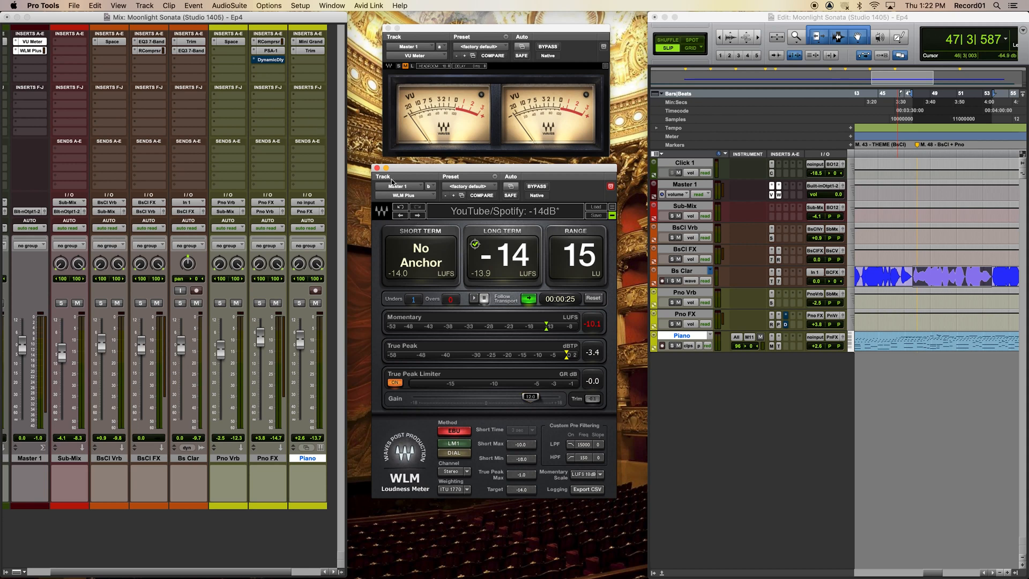
click(377, 168)
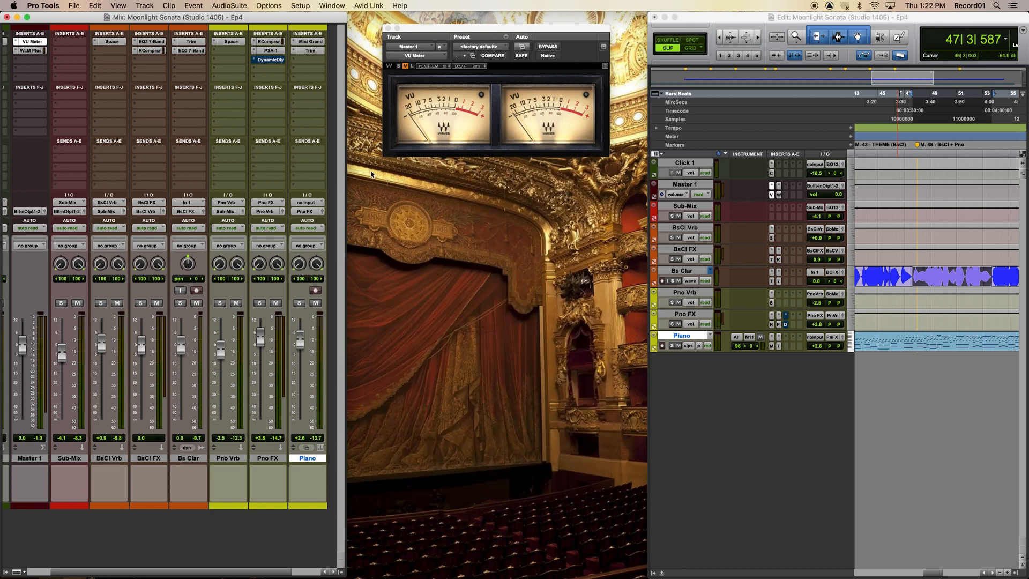
Move RCompressor one insert slot down on the BsCl FX track and insert Vocal Rider (stereo) in the freed slot
drag(155, 49, 155, 58)
click(157, 60)
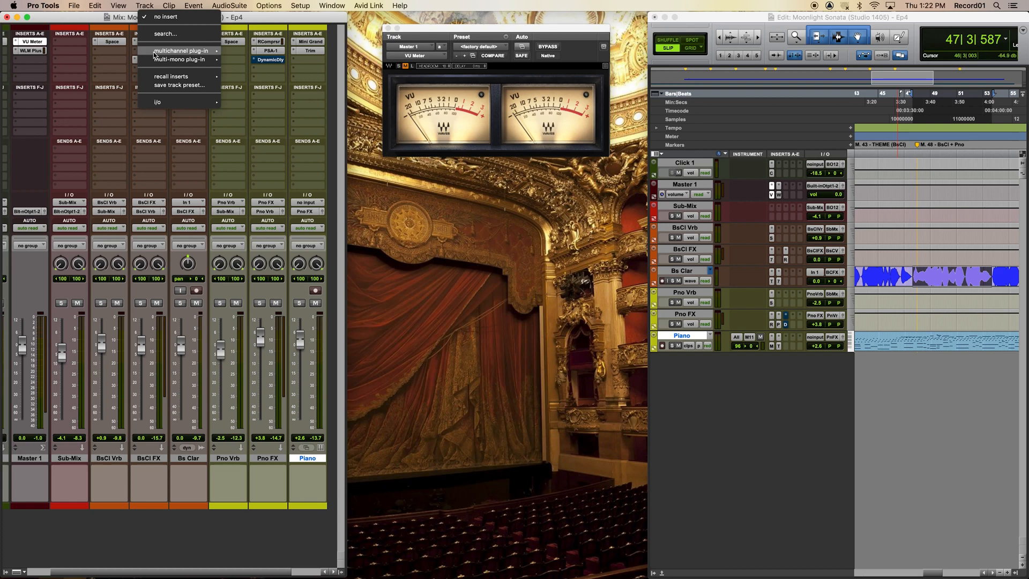
mouse_move(176, 53)
mouse_move(257, 62)
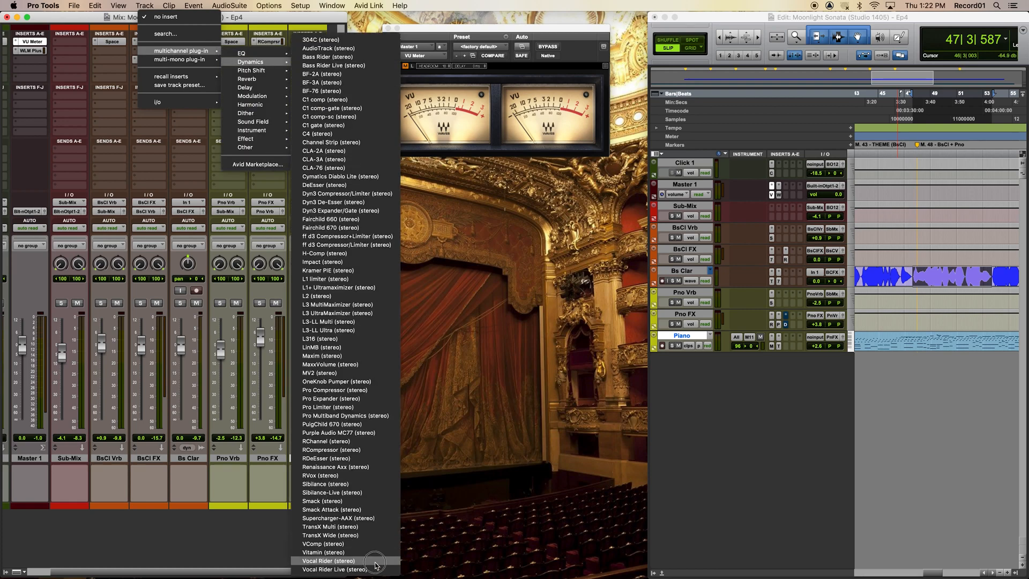
click(397, 533)
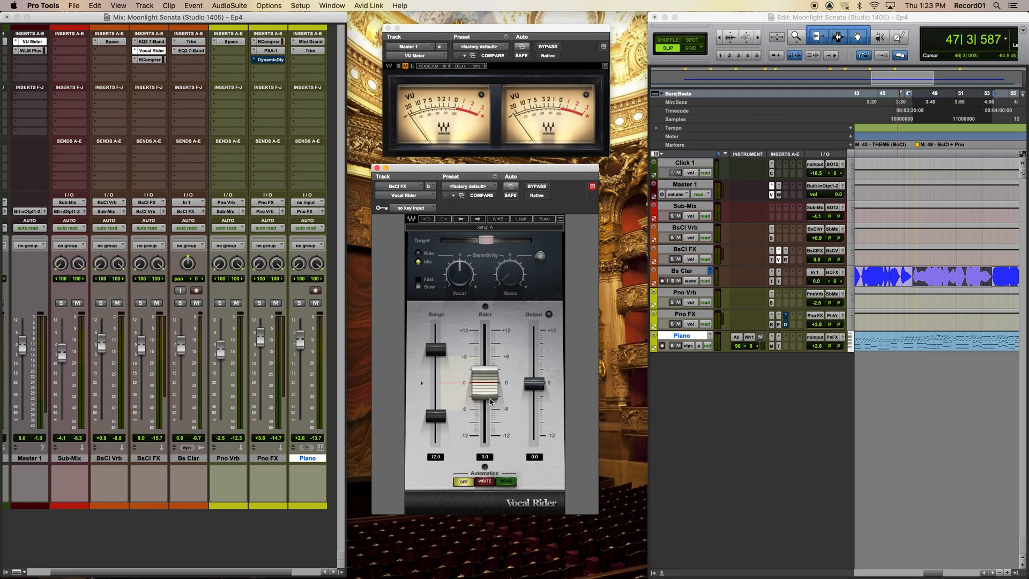
Reset the Bs Clar fader to 0.0 and bypass the RCompressor on the BsCl FX track
mouse_move(182, 354)
mouse_down()
mouse_move(181, 335)
mouse_move(182, 373)
mouse_move(183, 351)
mouse_up()
alt+click(184, 352)
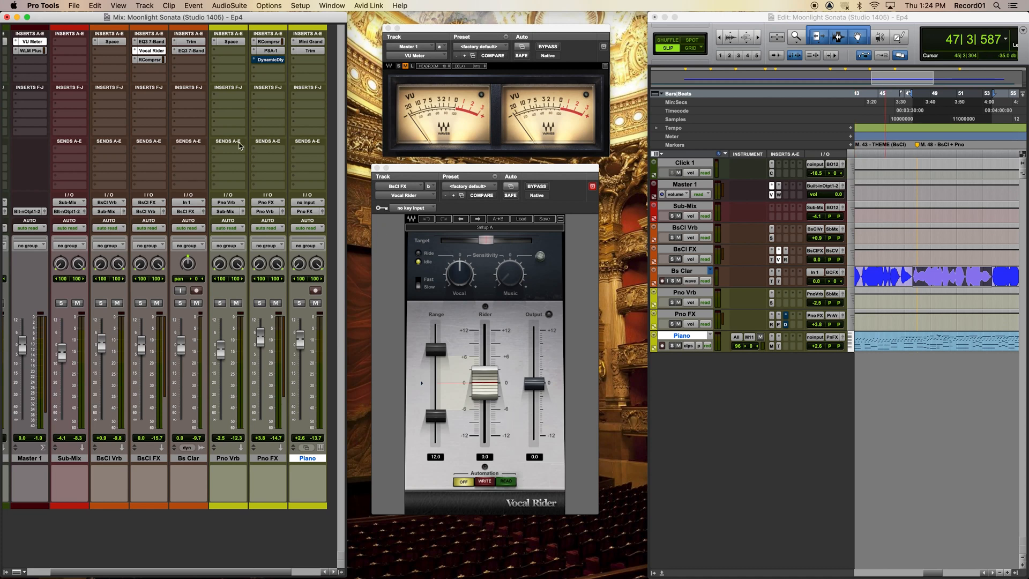
click(152, 60)
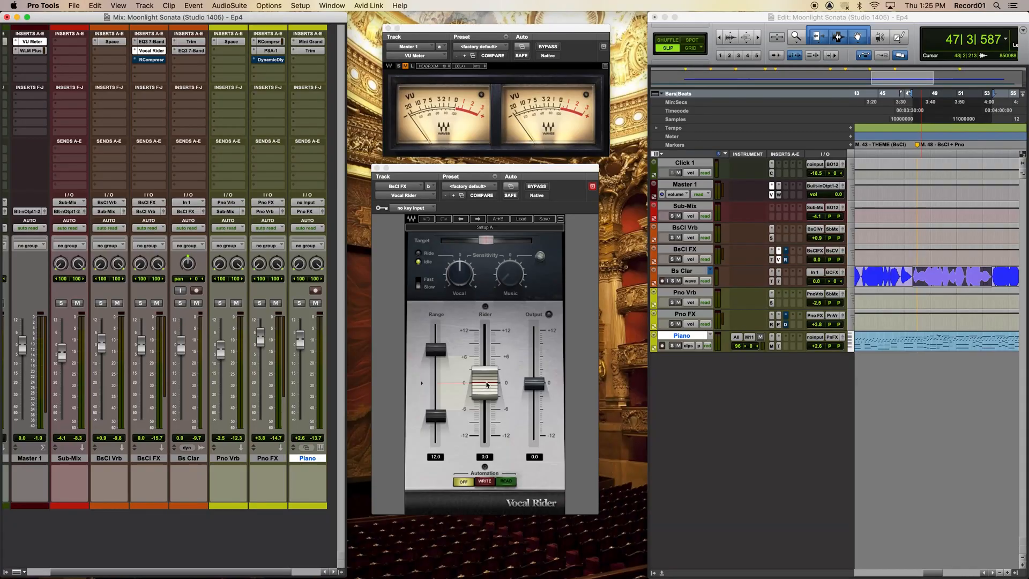
Raise both Vocal Rider range limits during playback for a range of about 11.5, and nudge the target slightly higher
key(space)
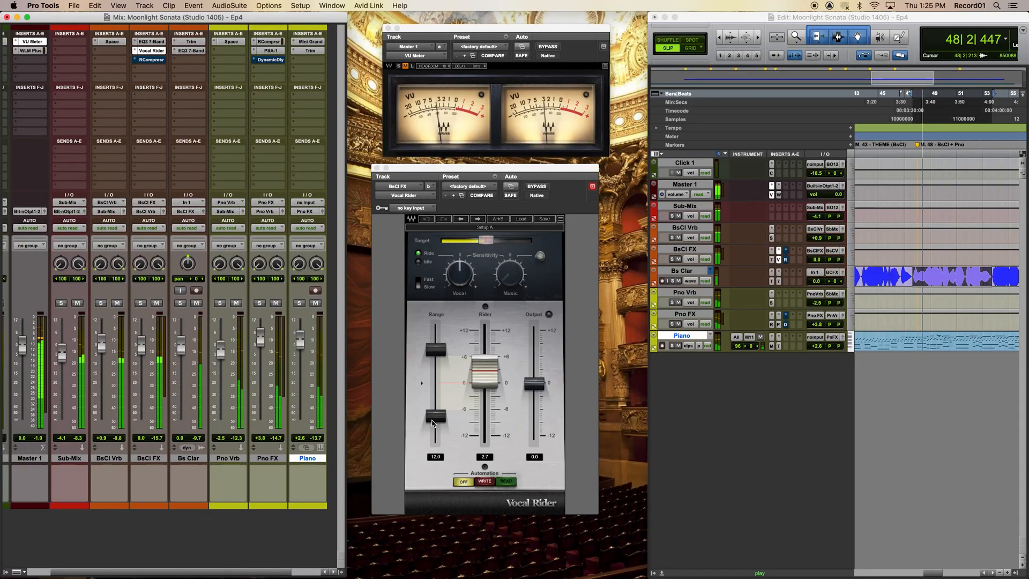
drag(434, 422, 434, 403)
drag(436, 350, 435, 337)
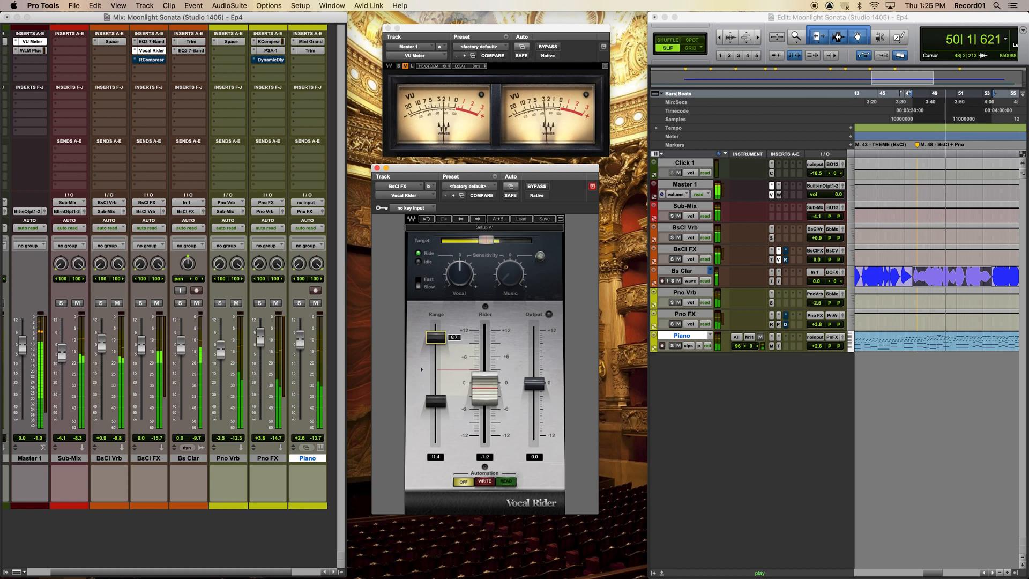
drag(486, 240, 490, 240)
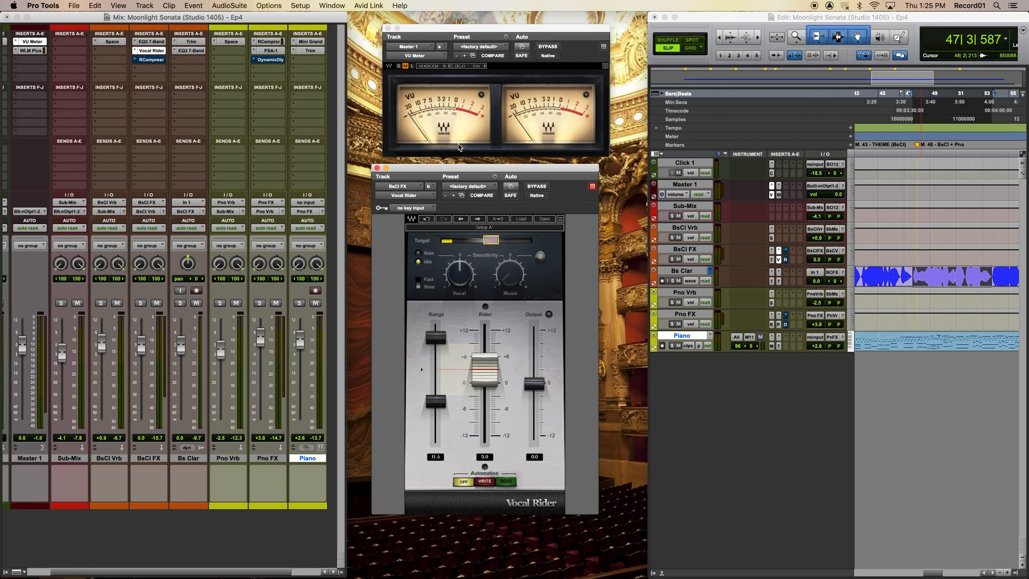
Show the BsCl FX RCompressor beside Vocal Rider and take it out of bypass
click(154, 60)
drag(158, 21, 760, 174)
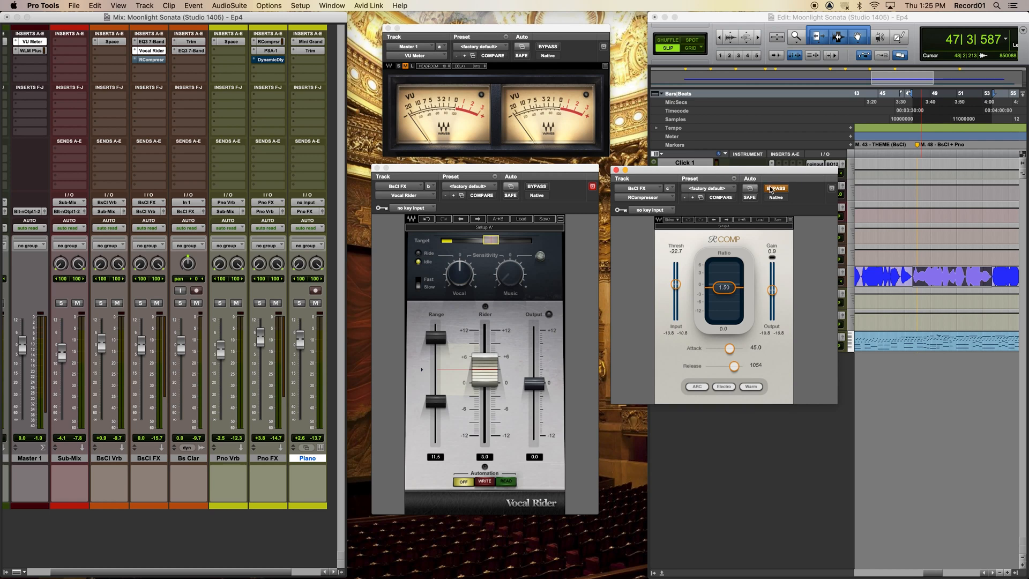
click(775, 188)
Set the RCompressor threshold to -19.8 and its output gain to -1.1 while the passage plays
key(space)
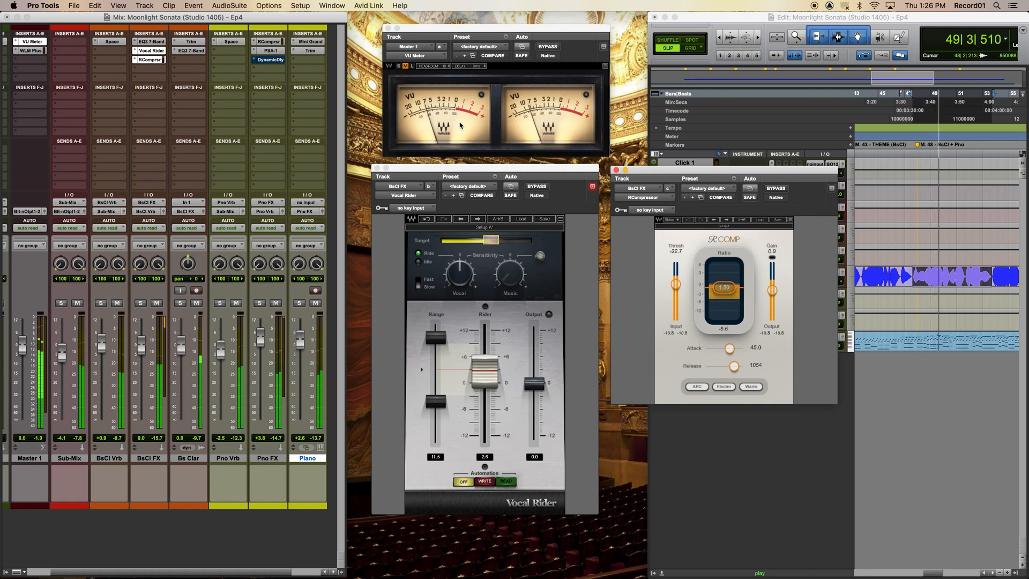
drag(676, 285, 676, 280)
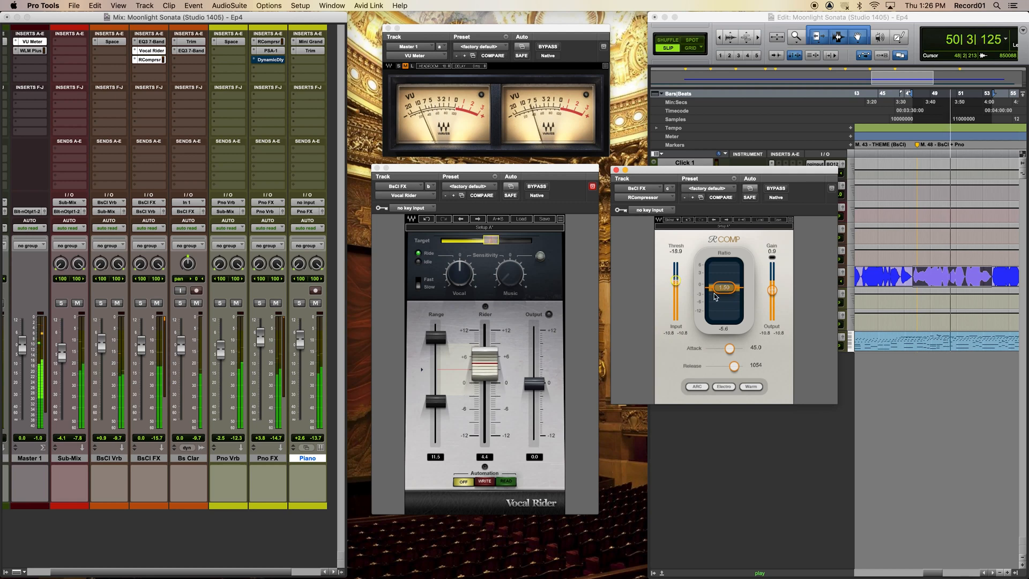
drag(772, 290, 773, 294)
drag(676, 280, 677, 284)
drag(772, 294, 772, 294)
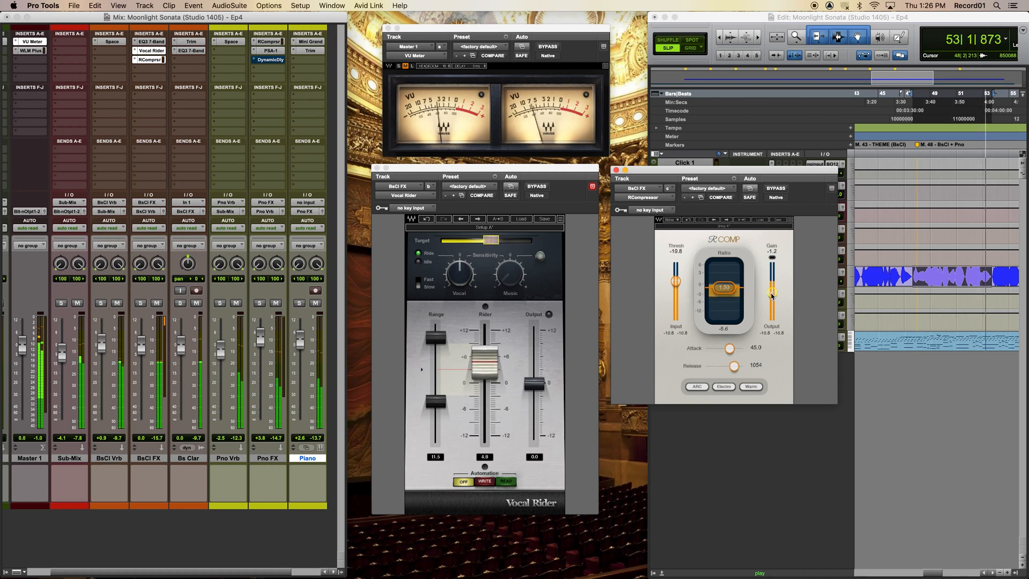
key(space)
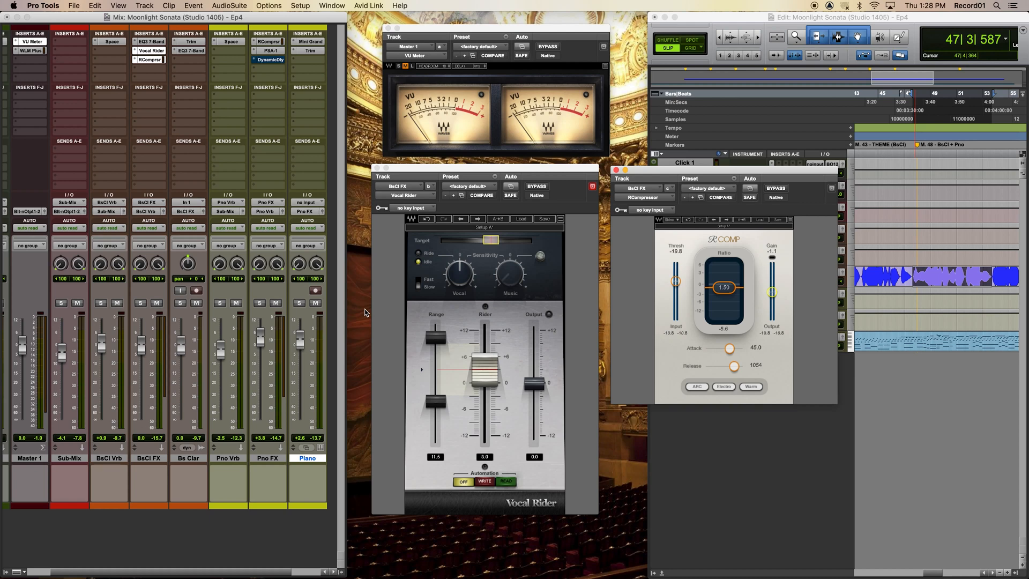
Lower the BsCl Vrb fader to 0.0 and the RCompressor output gain to -2.4 during playback
key(space)
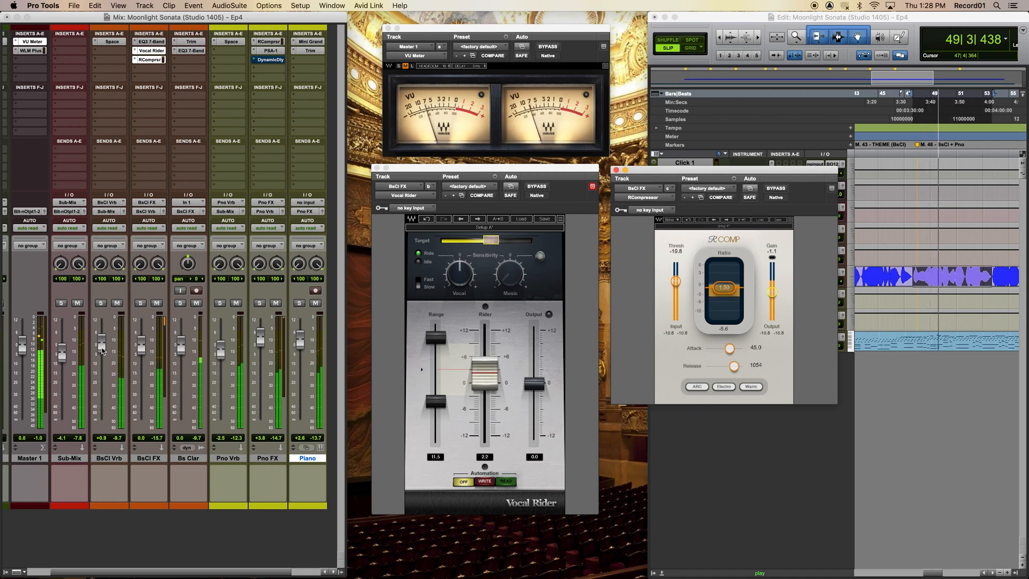
drag(103, 351, 102, 352)
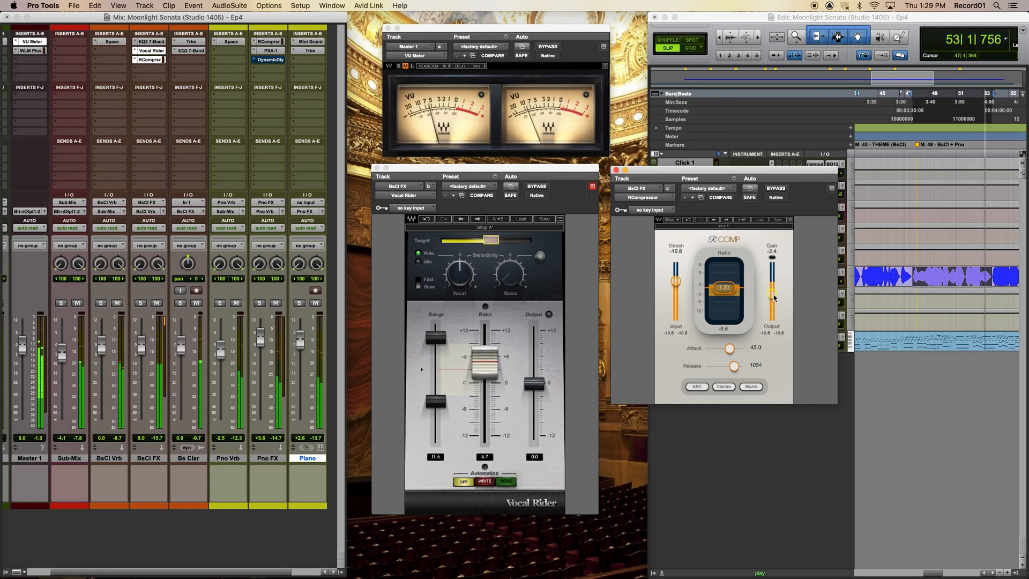
key(space)
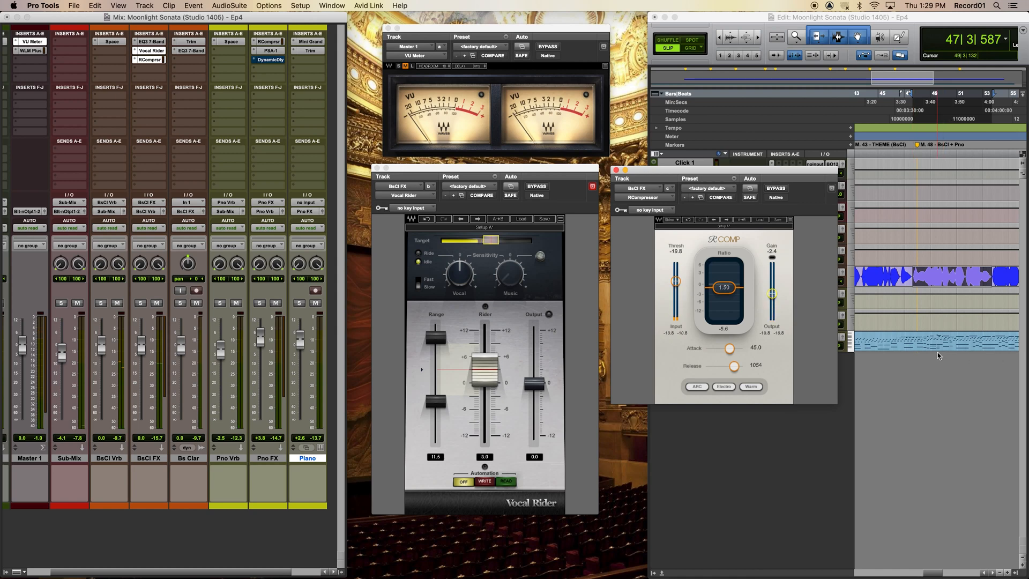
Maximize the Edit window and close the RCompressor and Vocal Rider windows
click(902, 370)
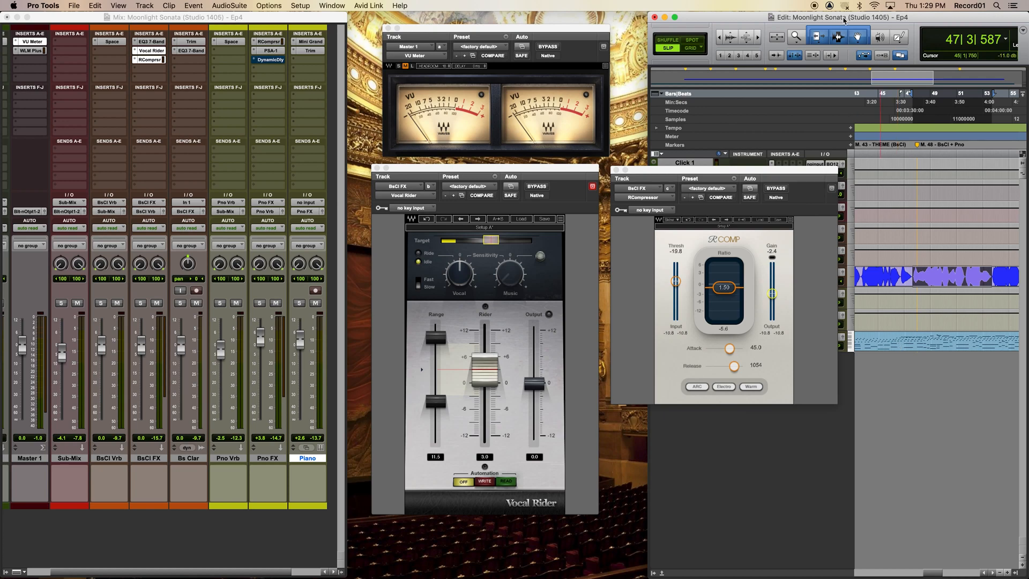
double_click(844, 19)
click(616, 170)
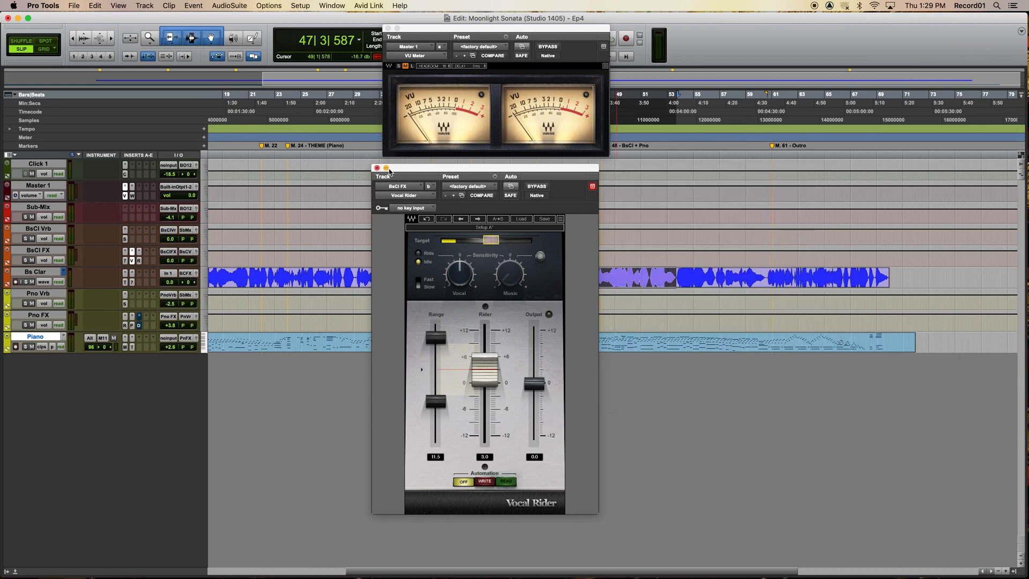
click(377, 169)
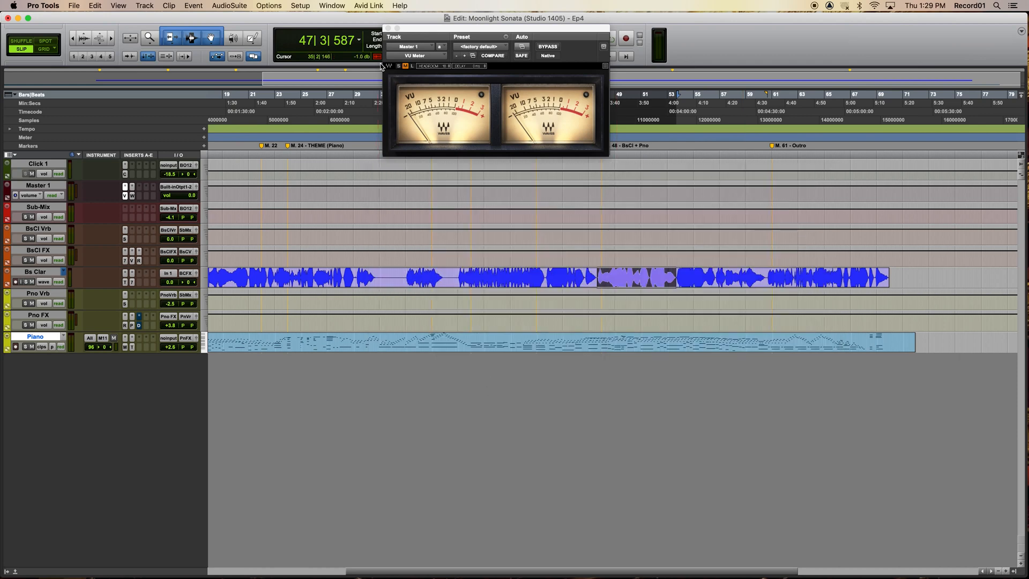
Open the Piano clip in the MIDI Editor and frame its lower-register notes across the whole piece
double_click(469, 343)
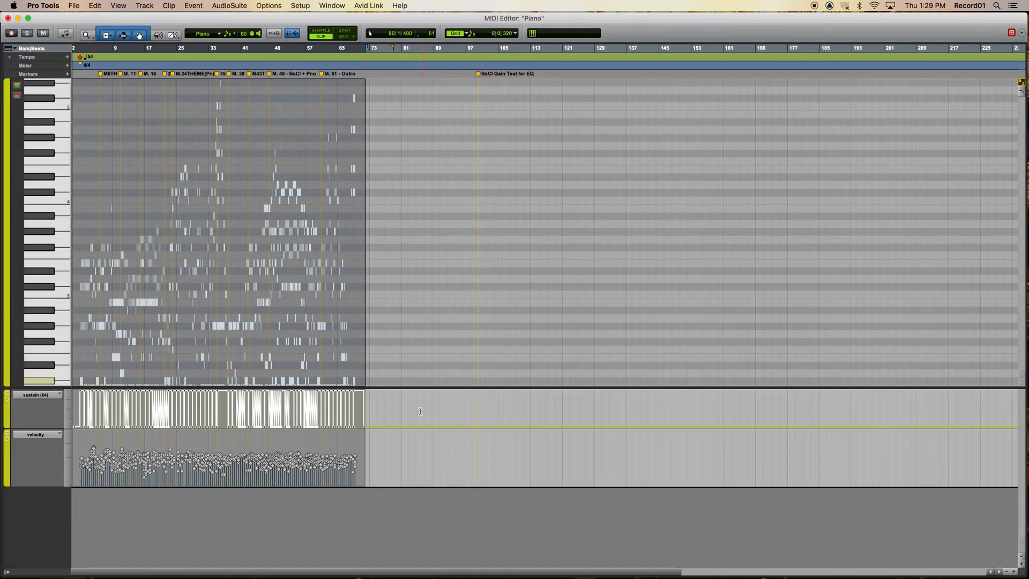
key(super+a)
scroll(392, 246, down, 1)
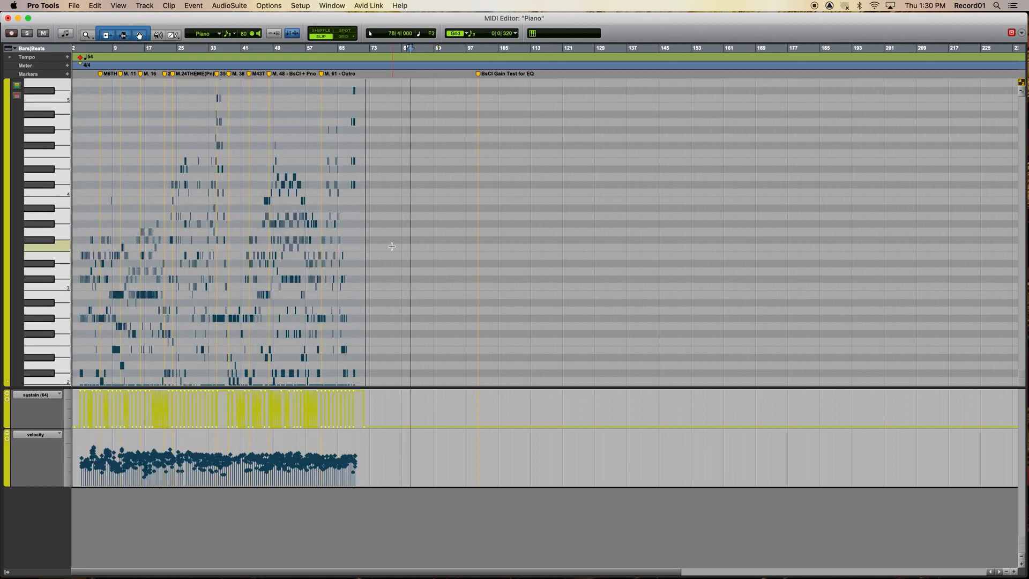
scroll(387, 237, down, 6)
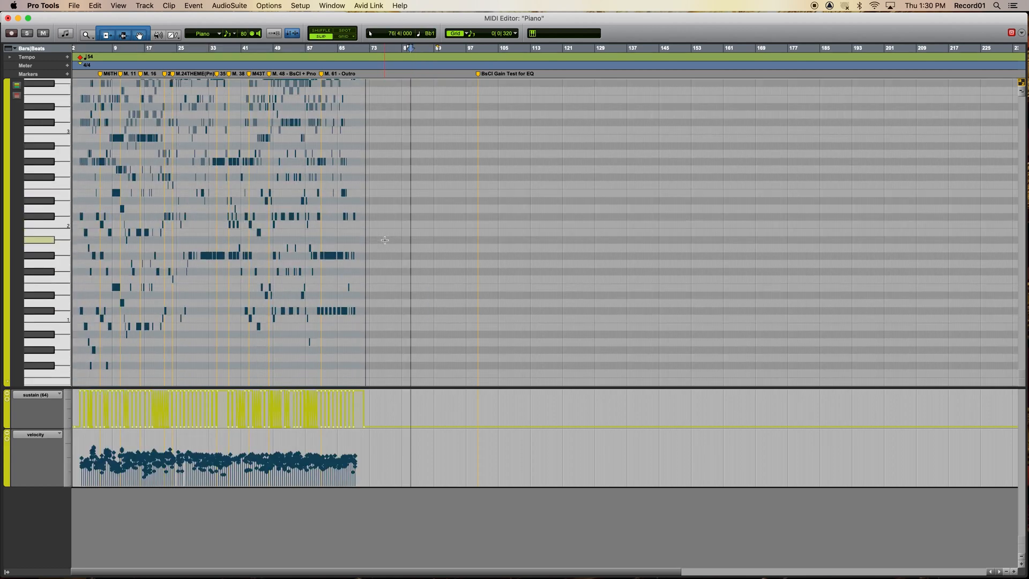
click(384, 241)
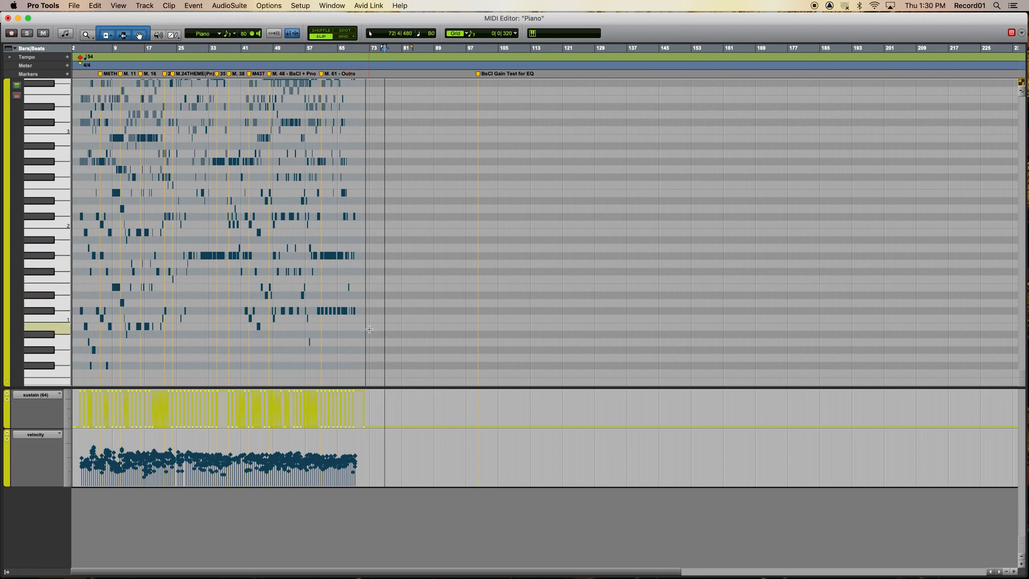
key(super+bracketright)
key(super+bracketright)
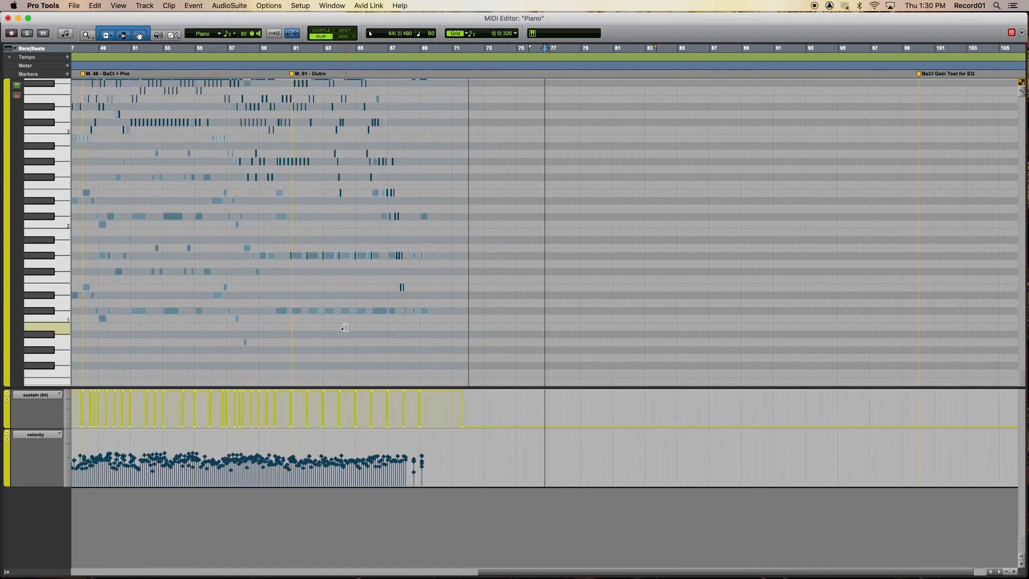
scroll(346, 326, left, 15)
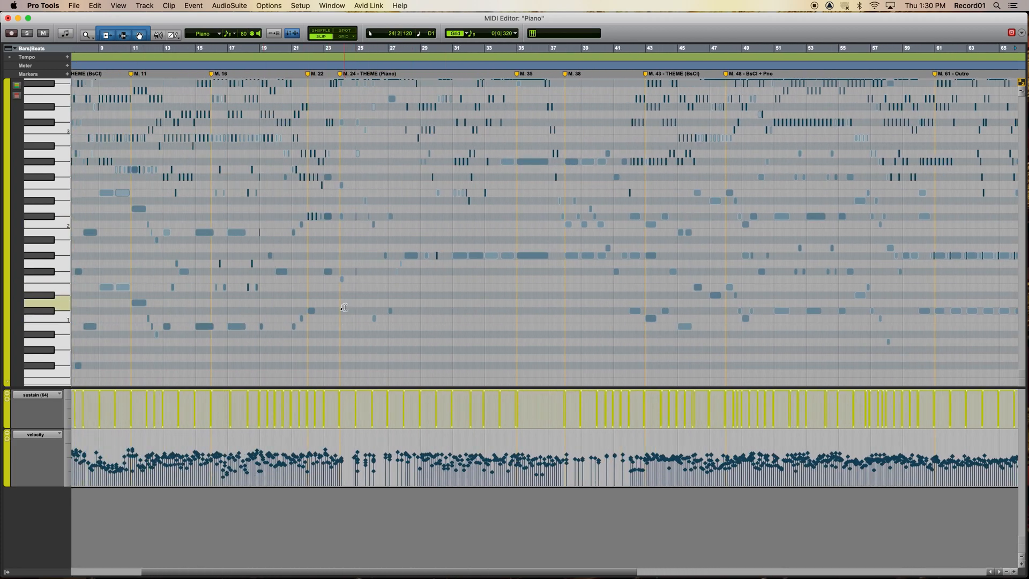
key(super+bracketleft)
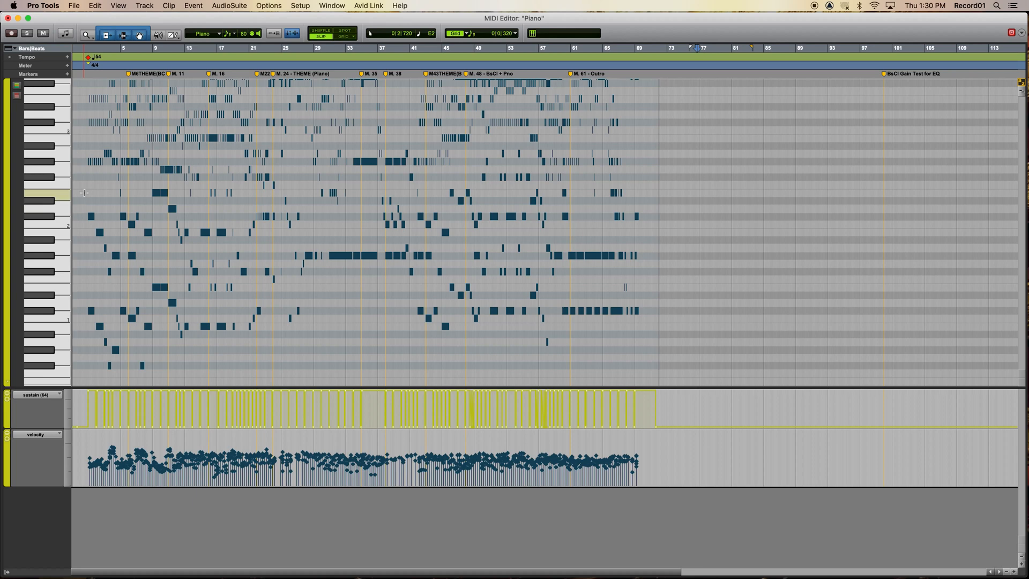
Select all the low-register notes of the Piano clip and nudge their velocities down slightly
drag(76, 198, 668, 375)
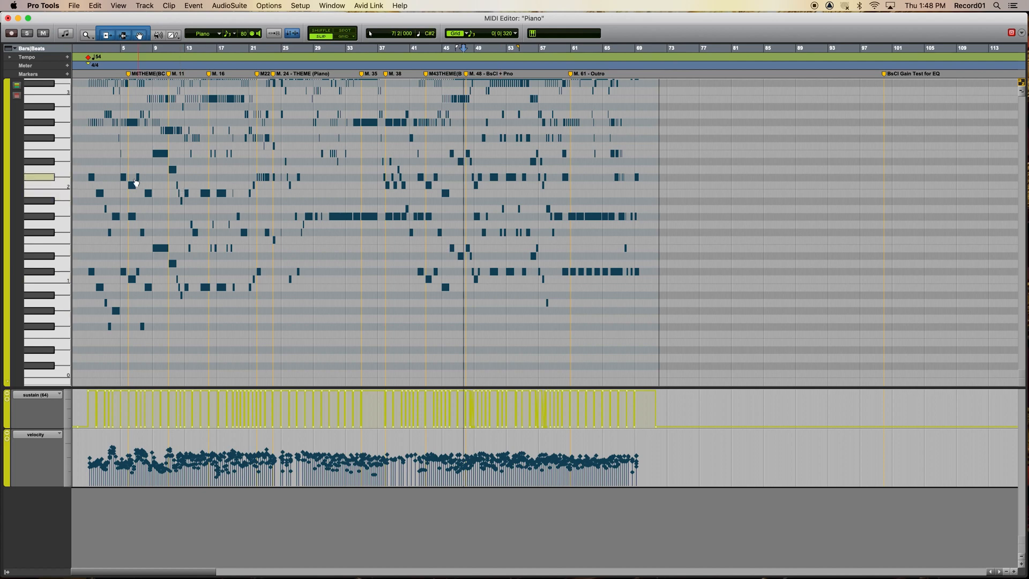
drag(84, 153, 693, 349)
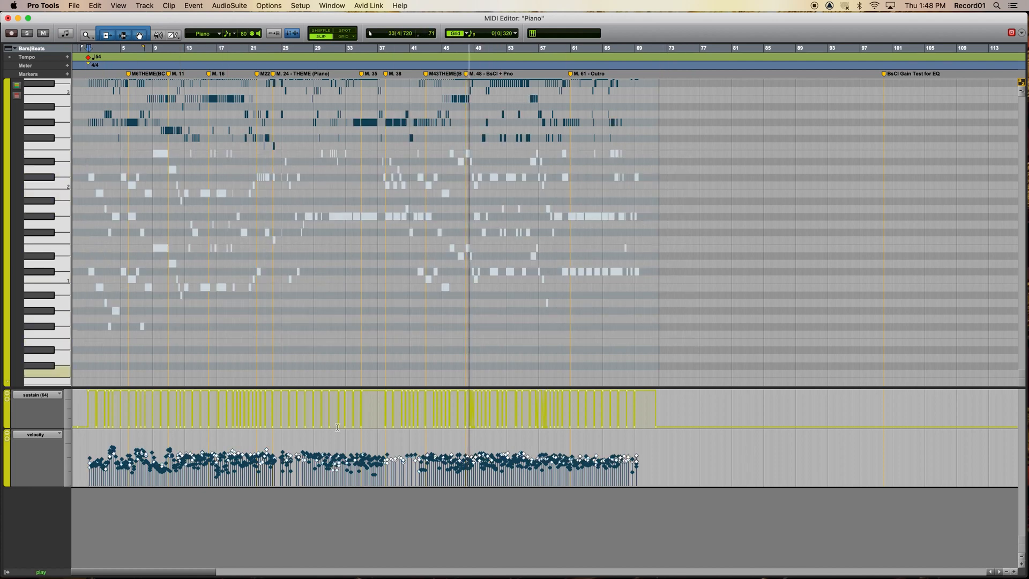
drag(402, 460, 402, 461)
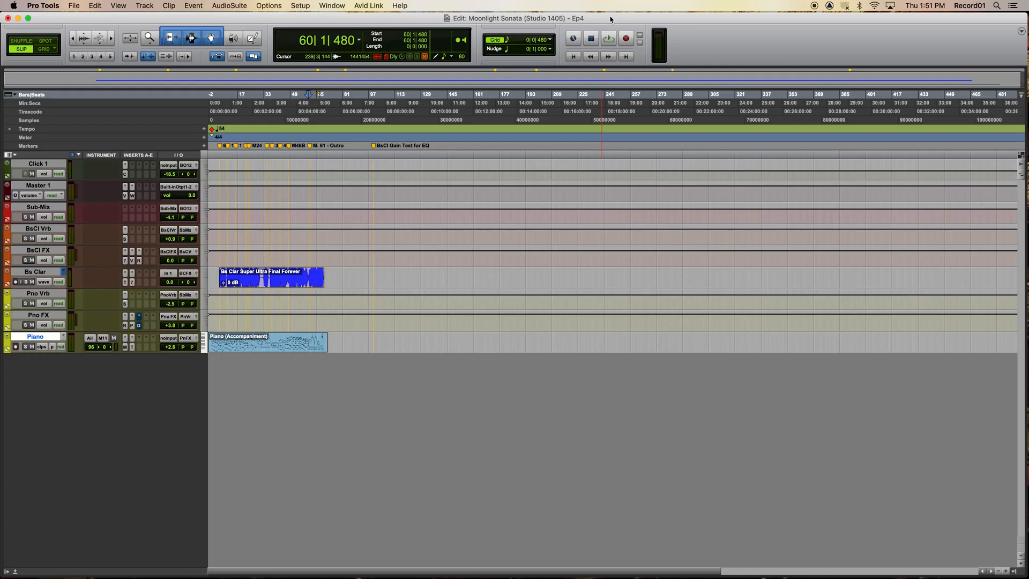
Restore the Edit window to its smaller size beside the Mix window
double_click(611, 20)
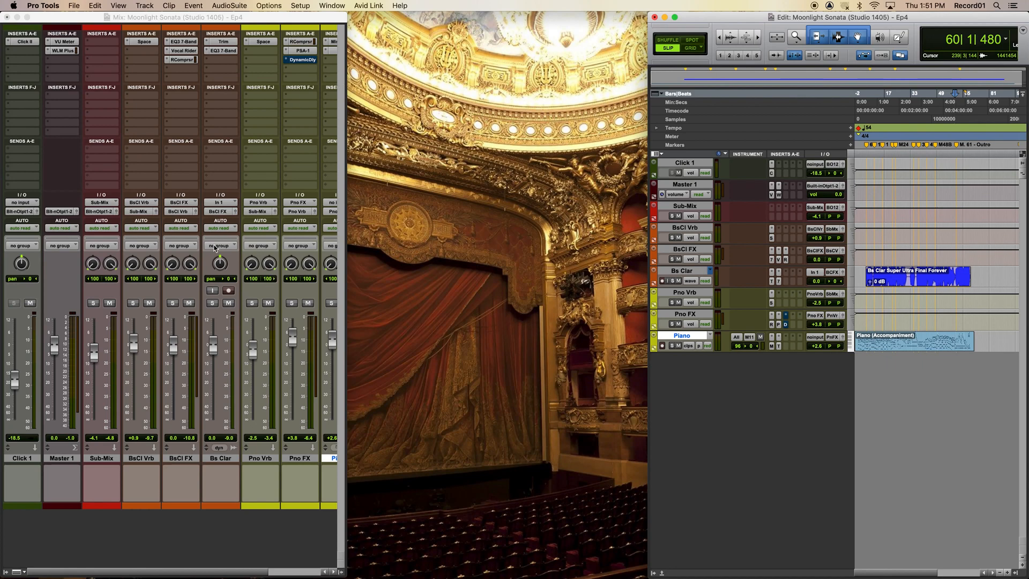
Open the VU Meter and WLM Plus inserts of Master 1 and place them between the Mix and Edit windows
scroll(202, 286, right, 3)
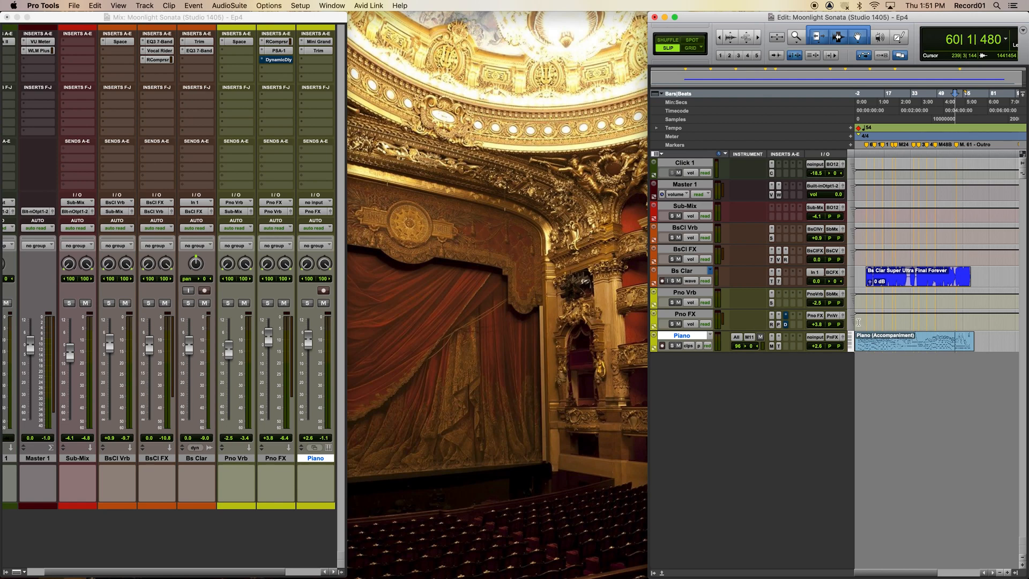
click(40, 44)
click(40, 43)
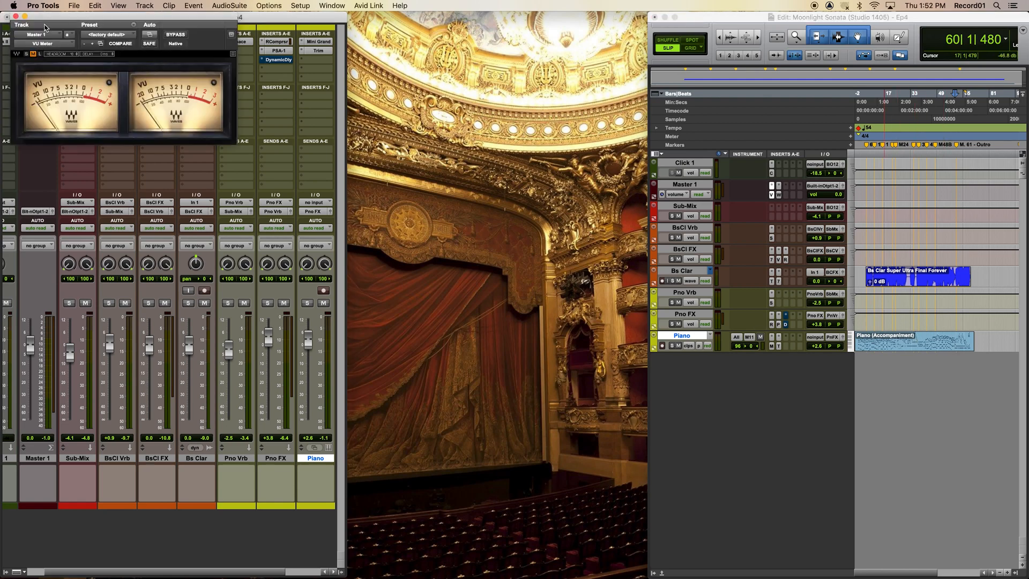
click(40, 50)
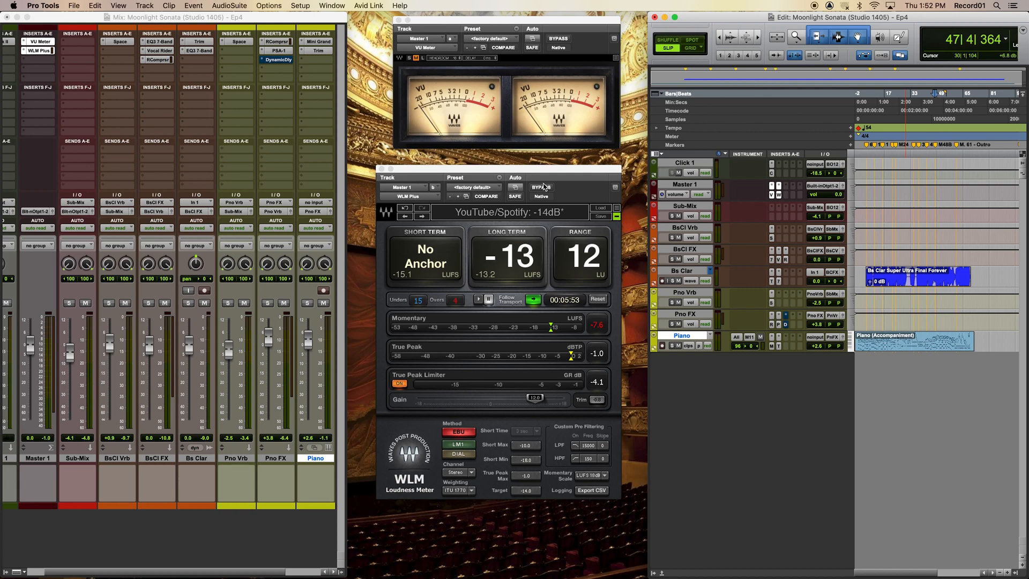
Play from 47|4|364, compare the mix with WLM Plus active and bypassed, leave it bypassed and stop playback
key(space)
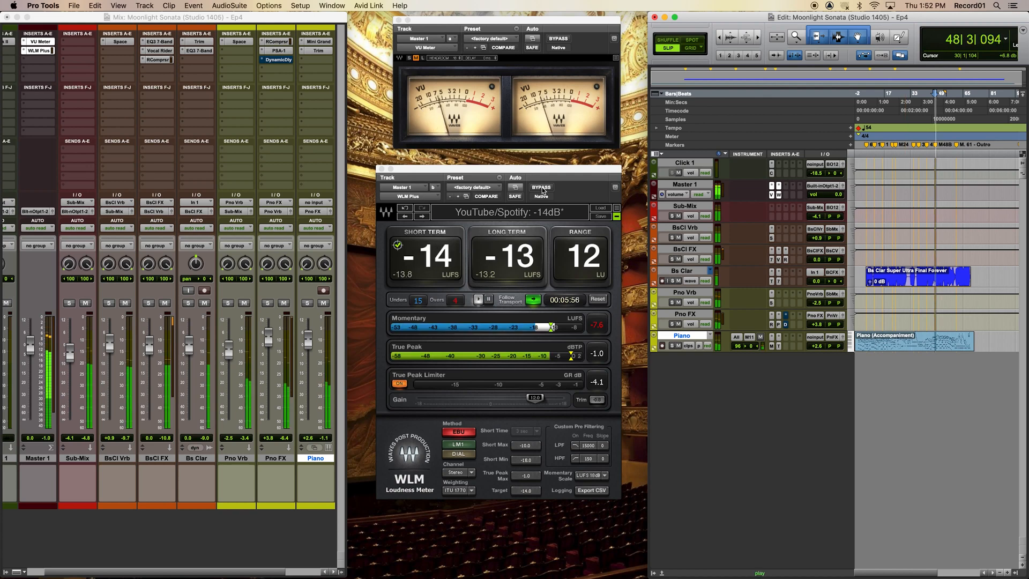
click(543, 190)
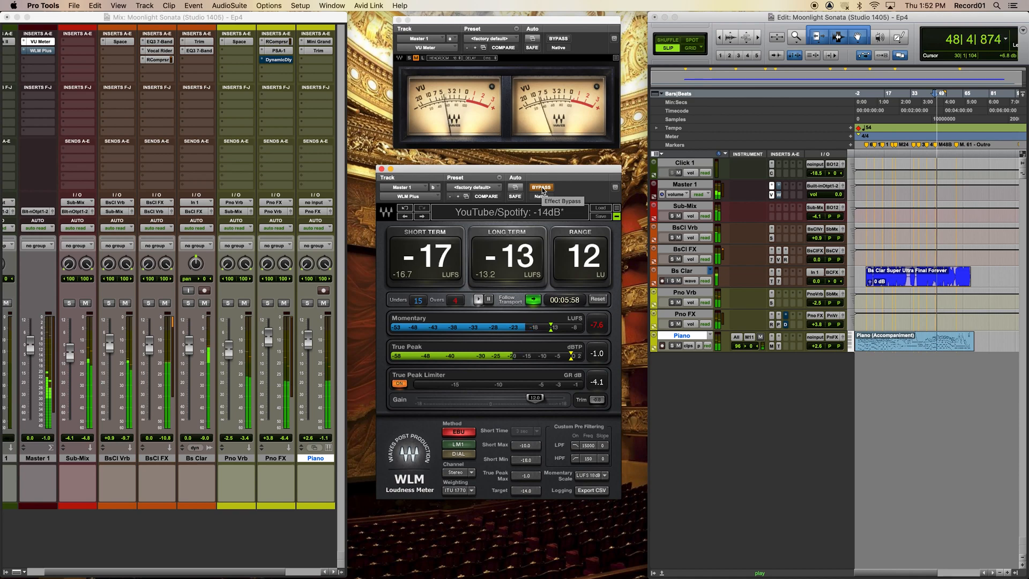
click(543, 189)
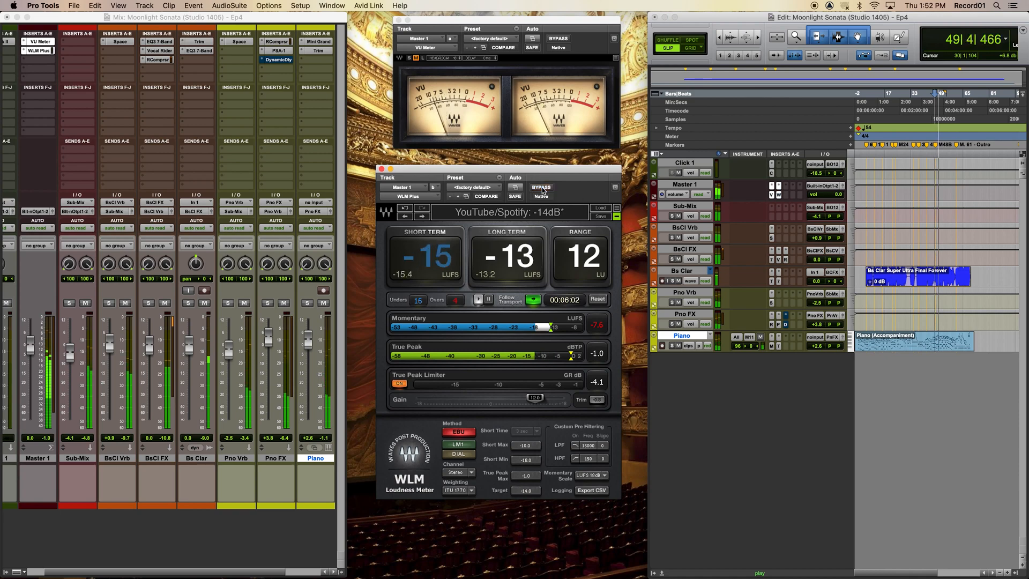
click(542, 190)
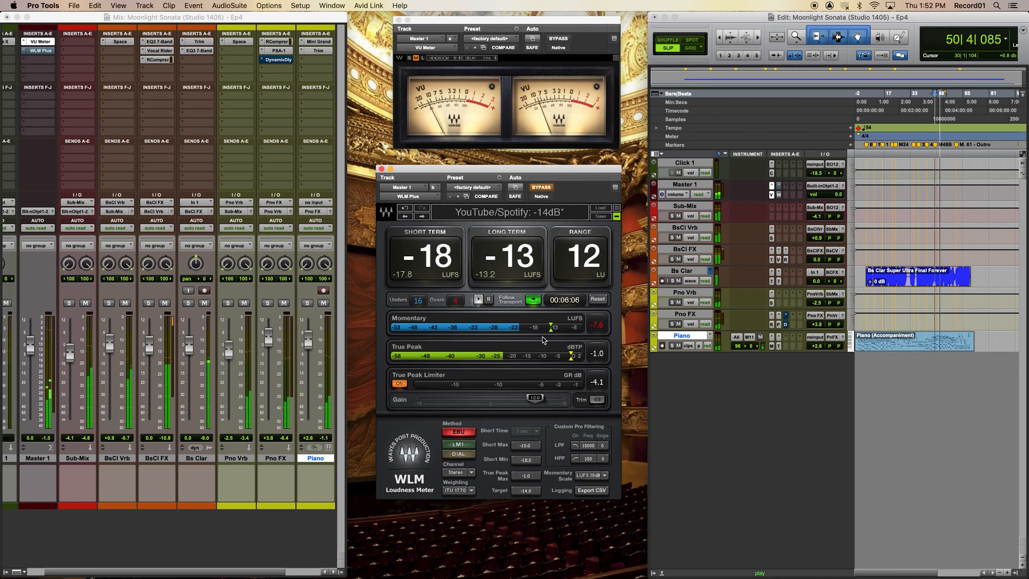
key(space)
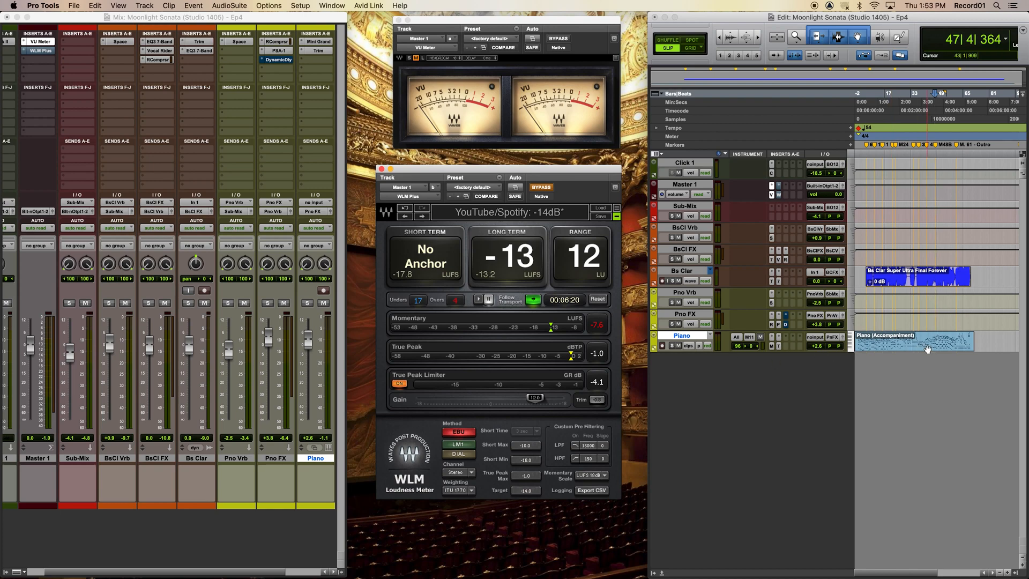
Select the whole Piano clip, maximize the Edit window and close the WLM Plus and VU Meter windows
click(853, 109)
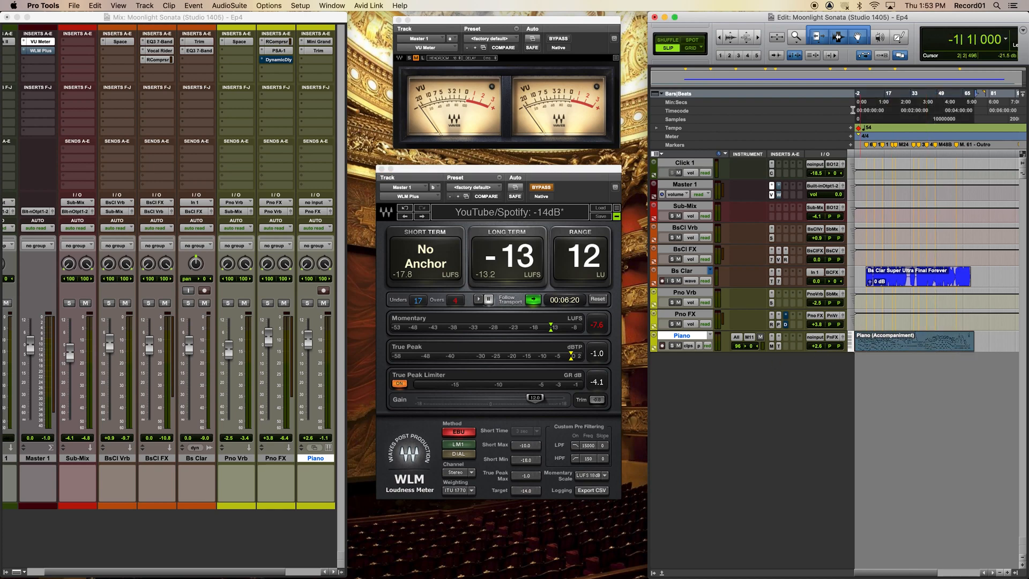
double_click(741, 22)
click(381, 170)
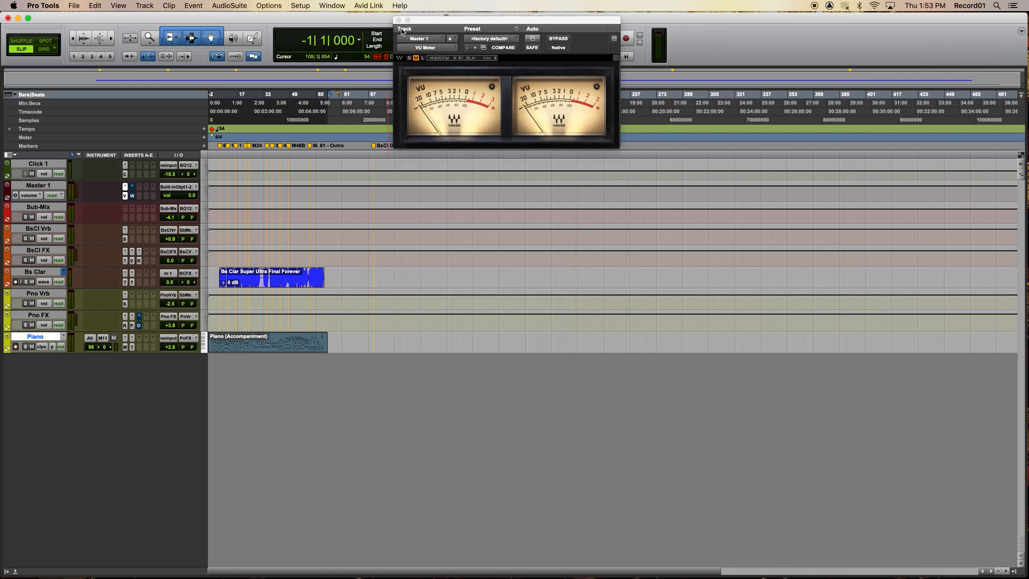
click(398, 20)
In Grid mode, trim the start of the Piano track selection so the bounce range runs from 0|1|000 to 72|1|000
scroll(329, 349, up, 4)
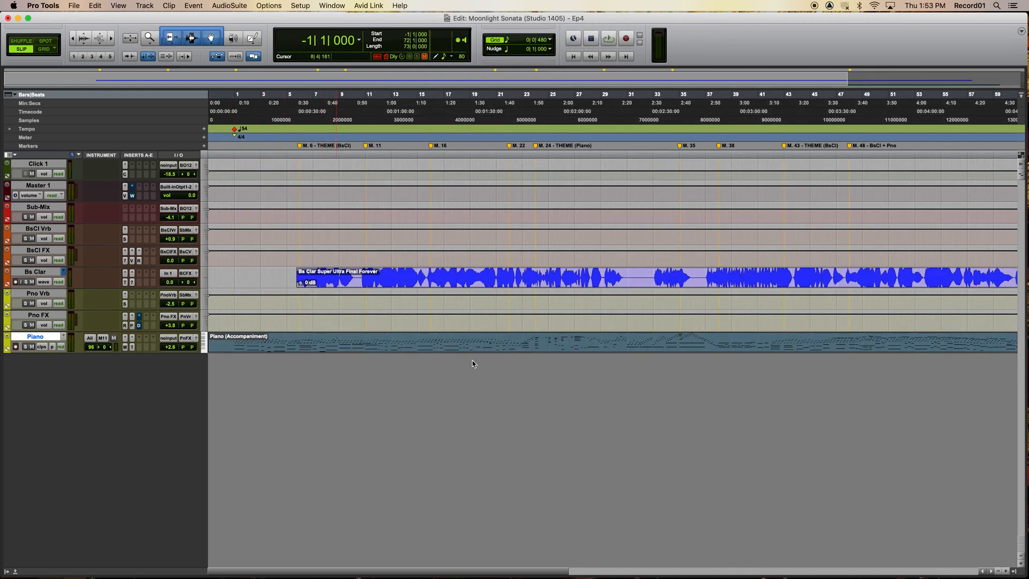
scroll(462, 372, right, 10)
scroll(407, 354, left, 3)
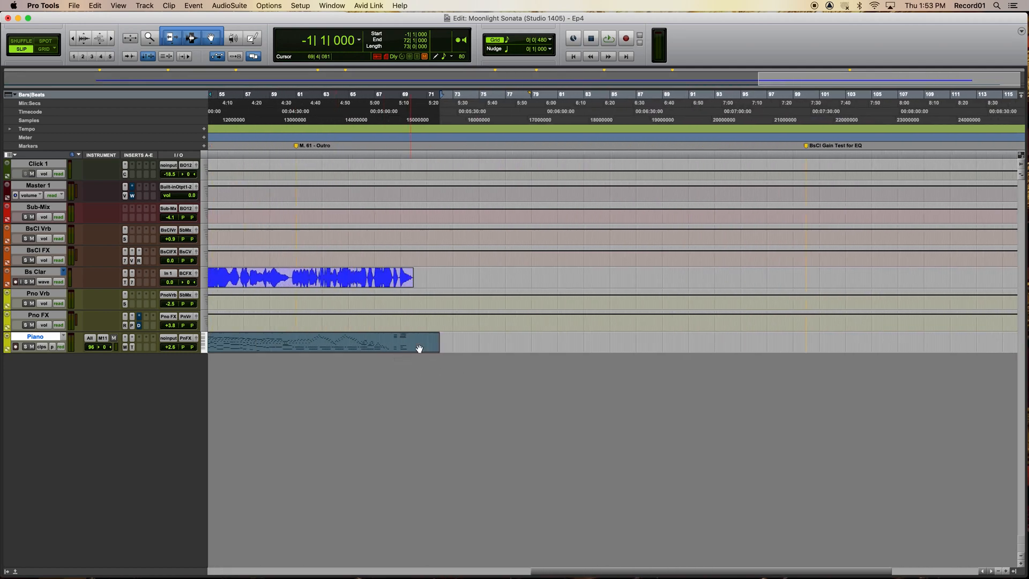
scroll(432, 349, left, 8)
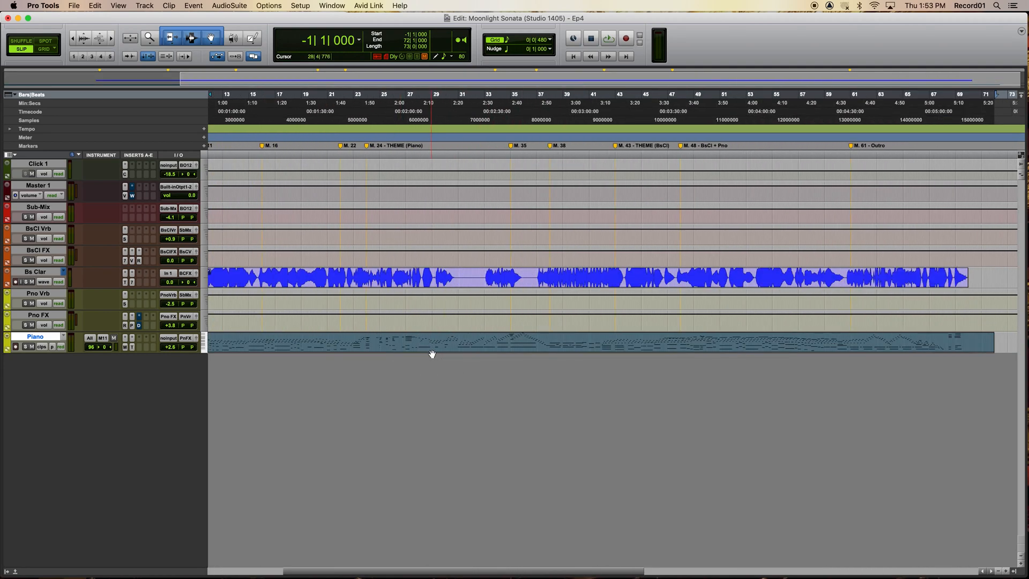
scroll(228, 348, up, 3)
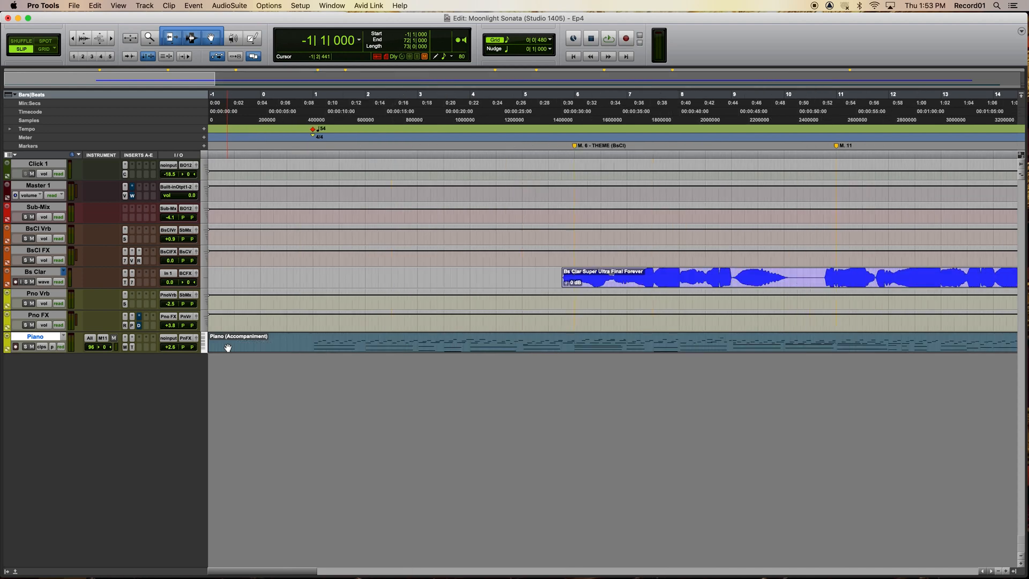
key(F4)
mouse_move(261, 338)
mouse_down()
mouse_move(293, 343)
mouse_move(259, 343)
mouse_up()
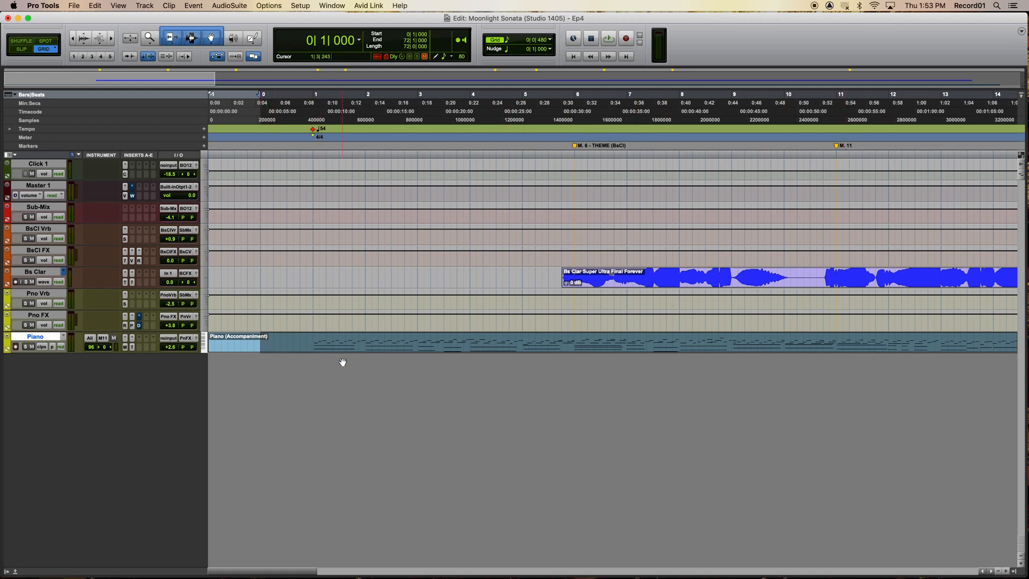
key(super+bracketleft)
key(super+bracketleft)
key(super+bracketleft)
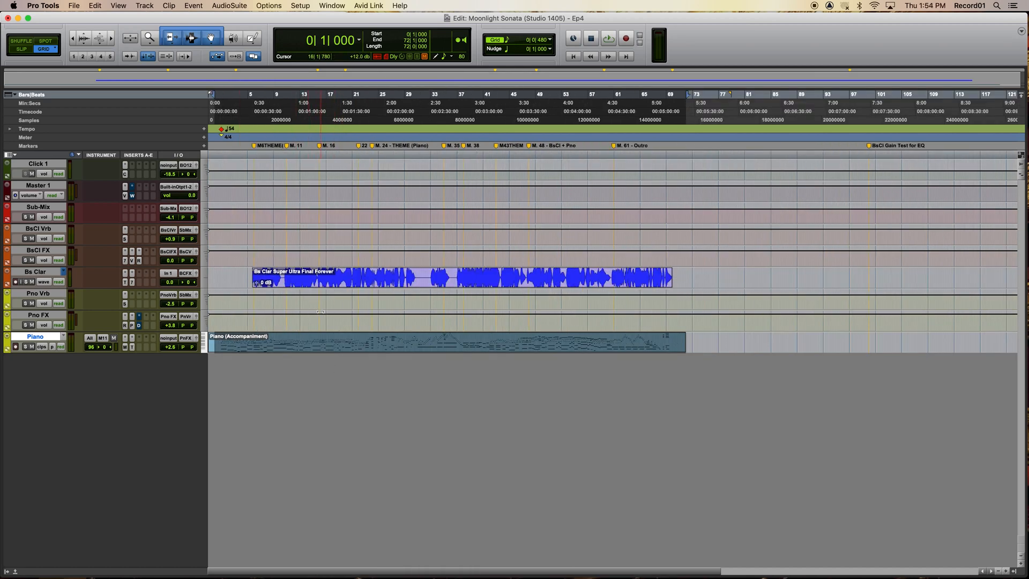
Mute the Click 1 track and open the settings for bouncing the session to disk
click(32, 173)
click(76, 7)
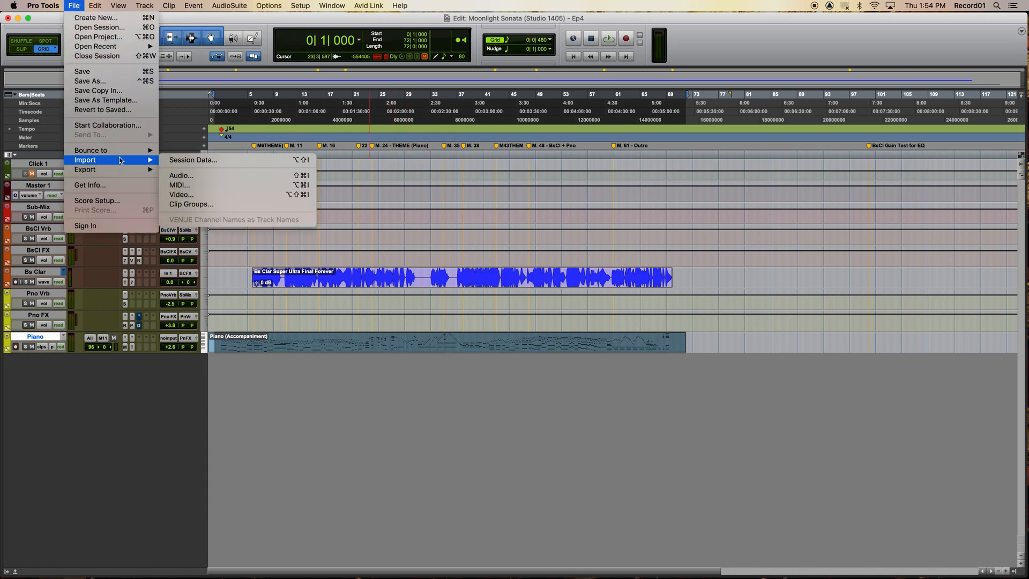
mouse_move(123, 151)
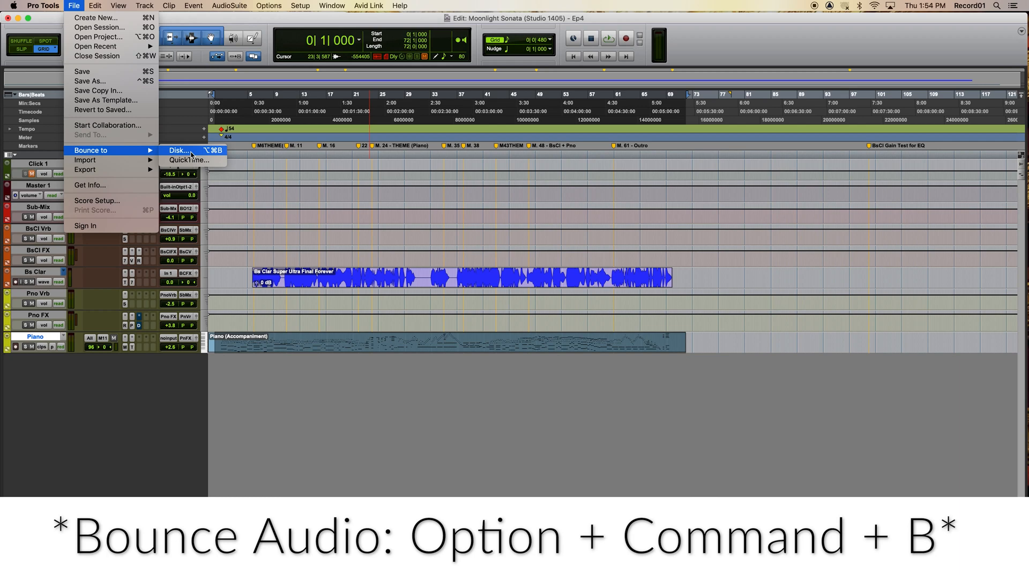
click(182, 151)
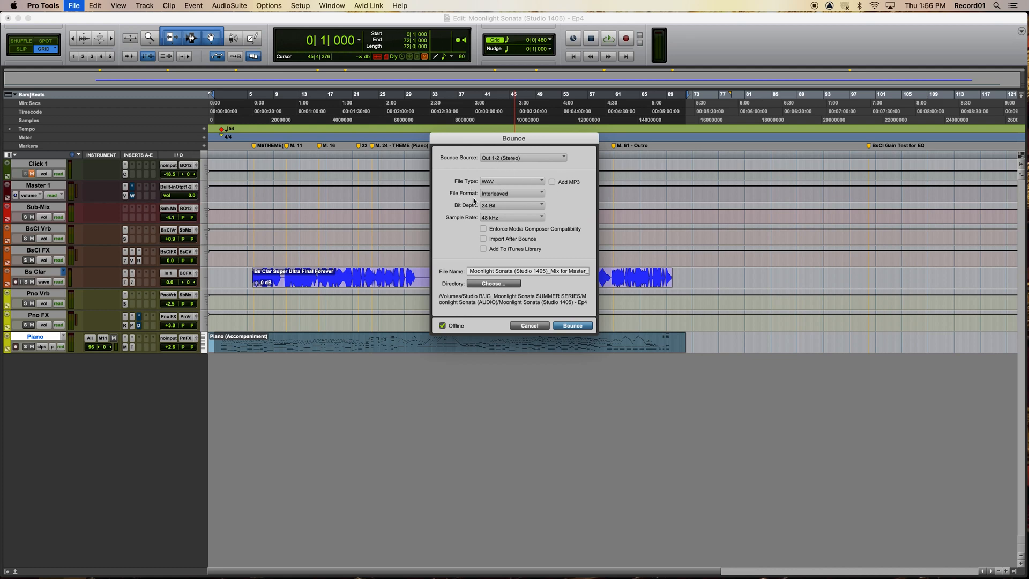
Bounce Out 1-2 offline as an interleaved 24-bit, 48 kHz WAV named Moonlight Sonata (Studio 1405)_Mix for Master_v1
click(507, 196)
click(517, 185)
drag(552, 272, 595, 274)
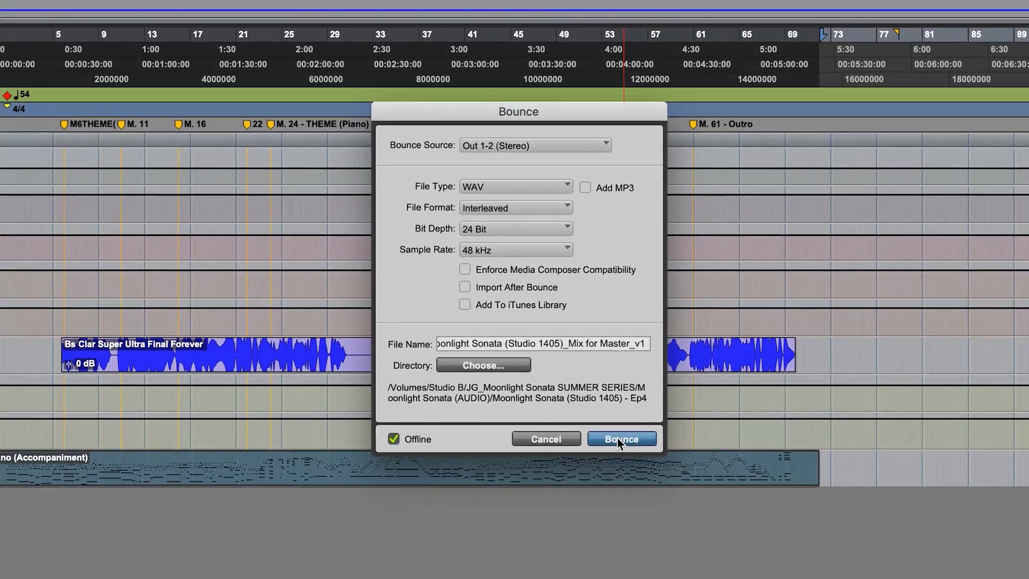
click(620, 441)
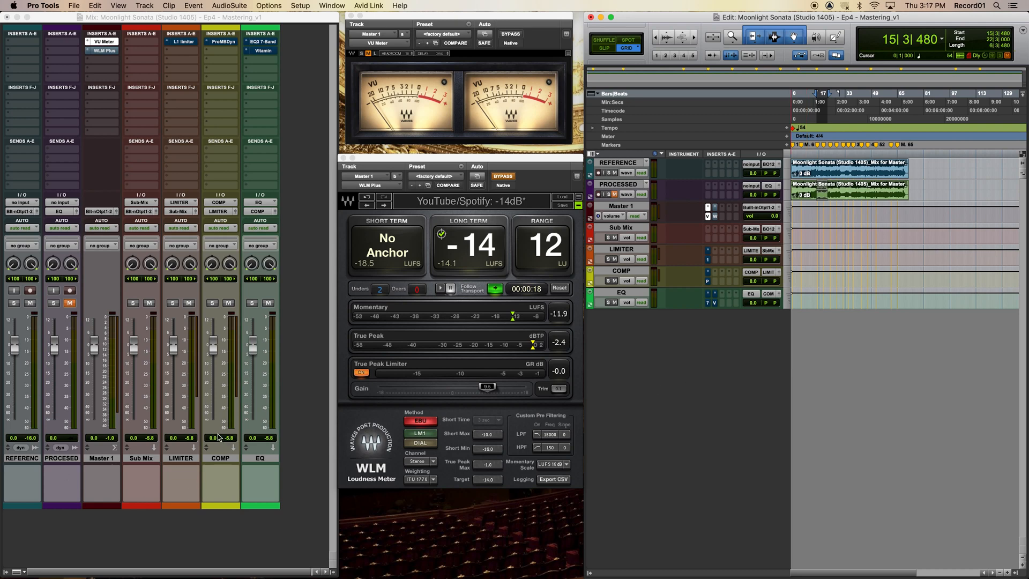
Examine the REFERENCE and PROCESSED tracks of the mastering session and check which bus PROCESSED outputs to
click(16, 459)
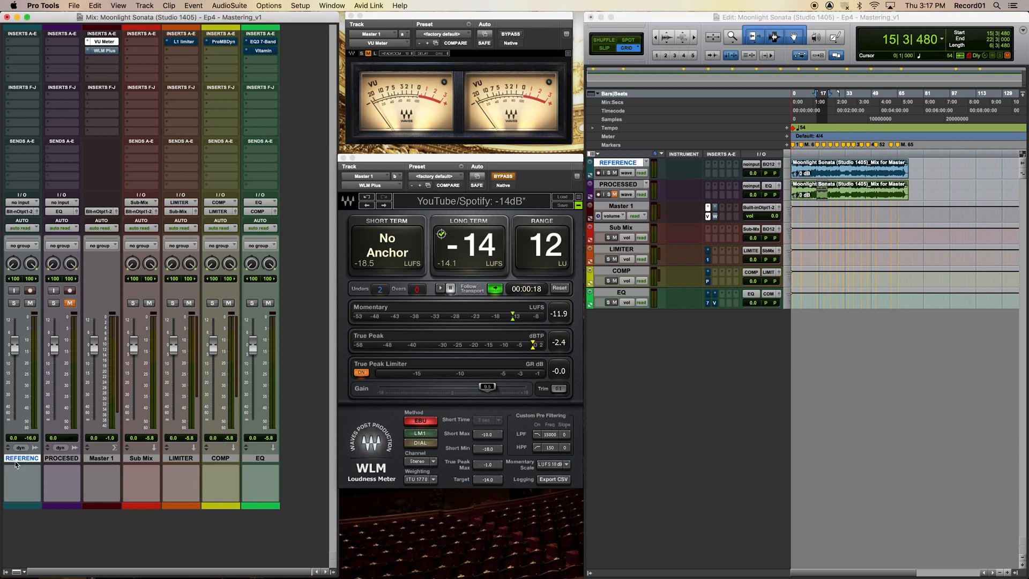
click(63, 459)
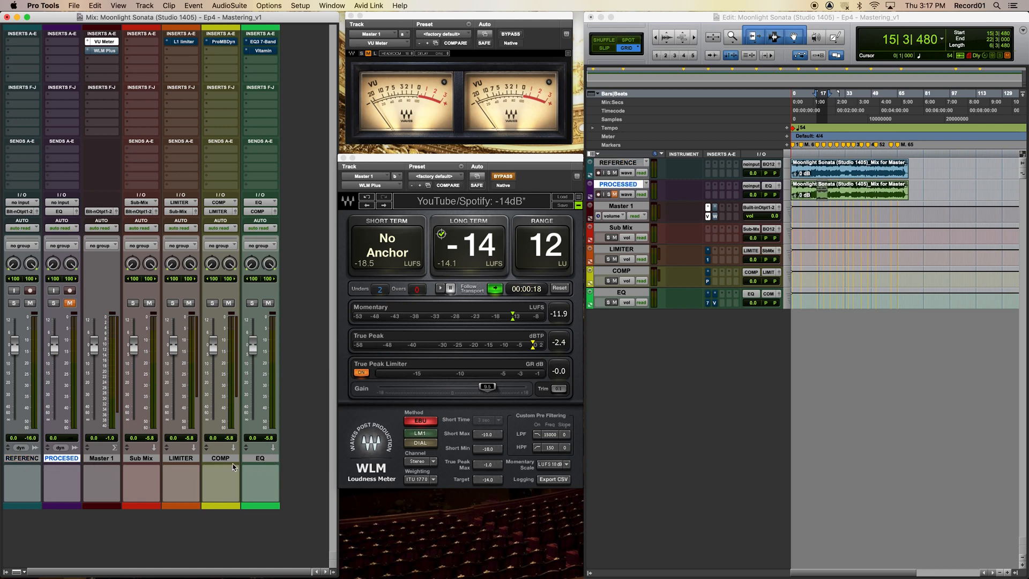
click(59, 211)
mouse_move(79, 217)
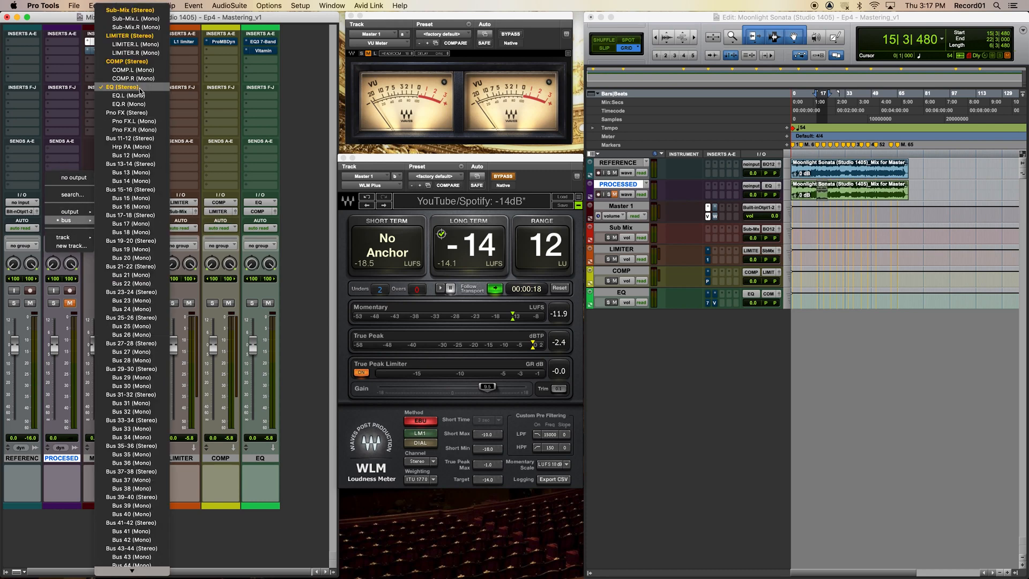
click(304, 267)
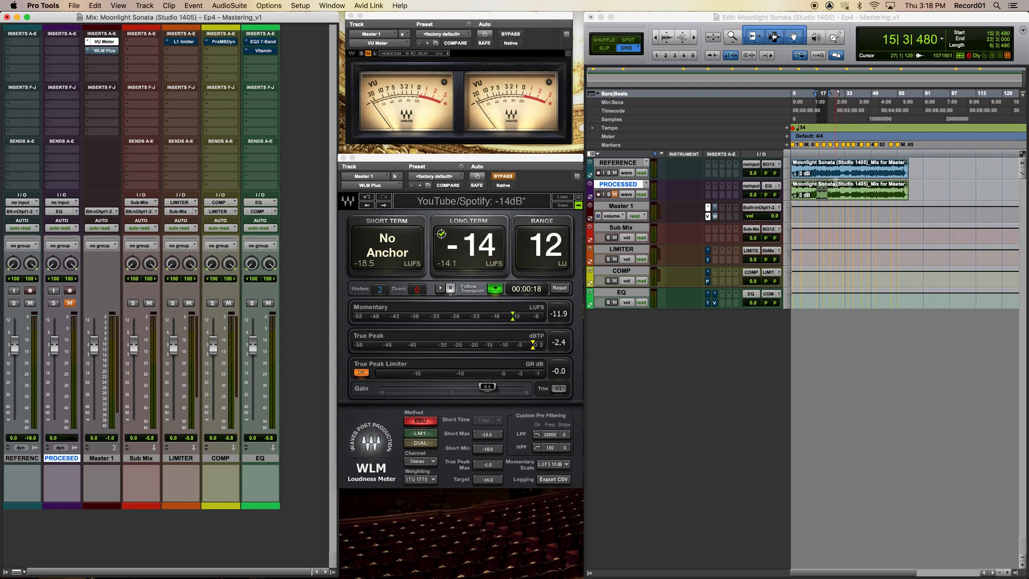
Audition the unprocessed REFERENCE track from 15|3|480 and stop playback
click(620, 411)
key(space)
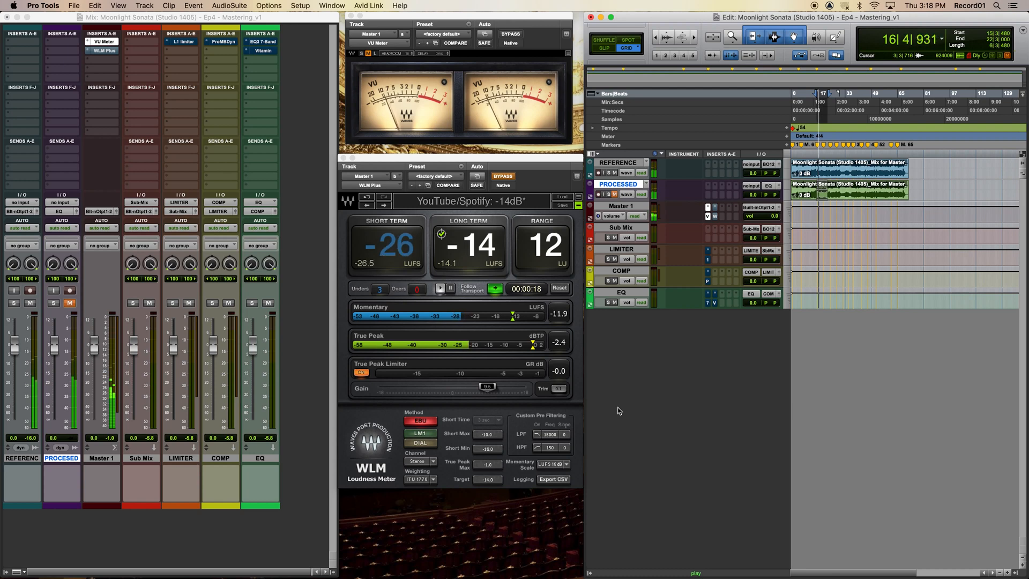
key(space)
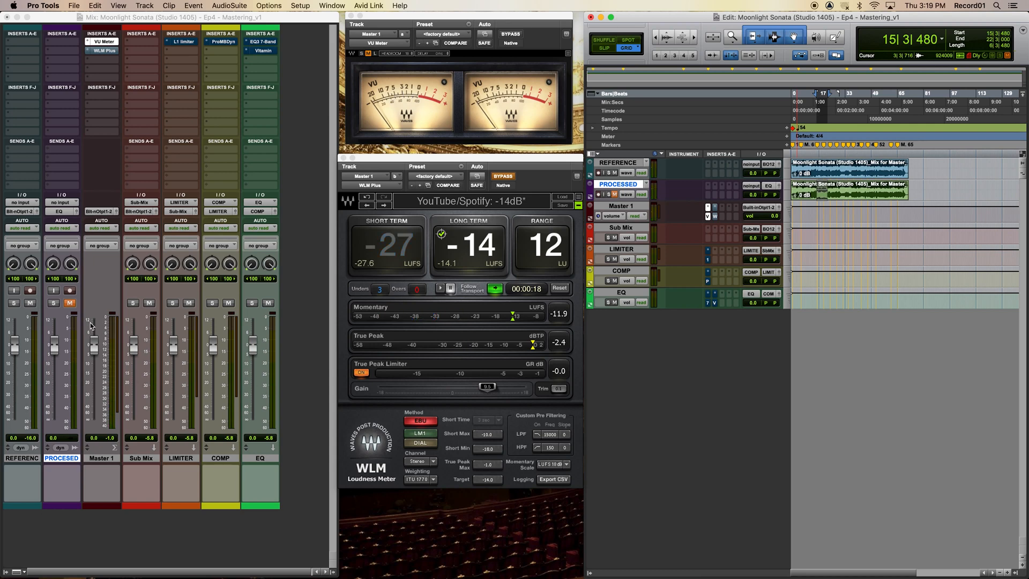
Mute the REFERENCE track, unmute PROCESSED and play the processed signal from 15|3|480
click(31, 303)
click(68, 303)
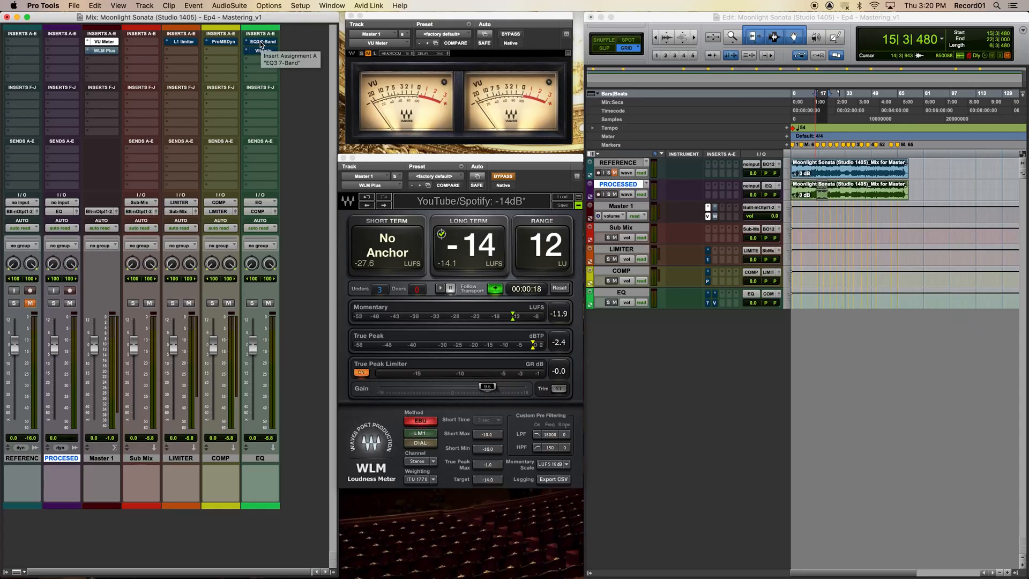
key(space)
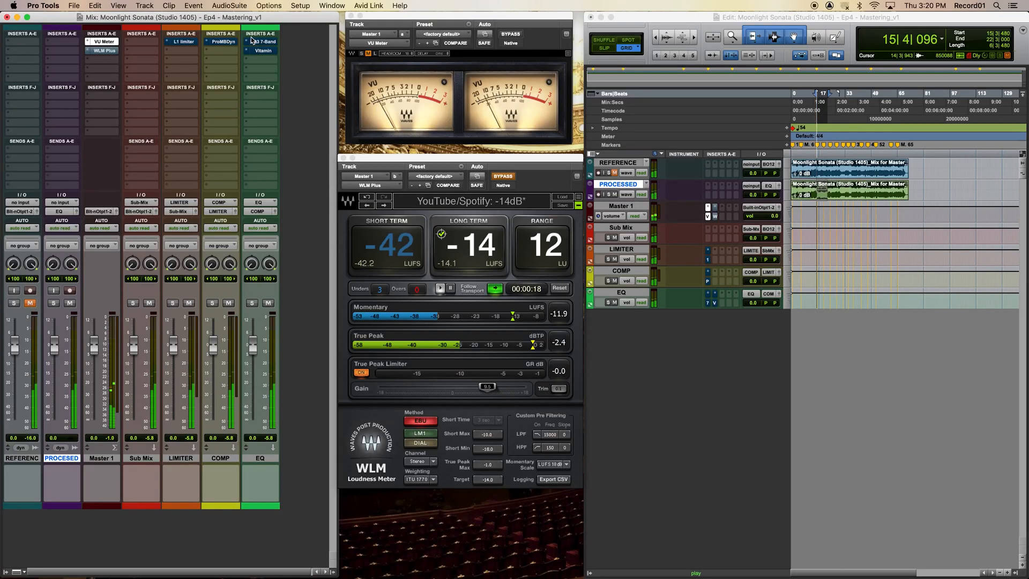
Open EQ3 7-Band on the EQ track, compare it active and bypassed during playback, and leave it active
click(263, 44)
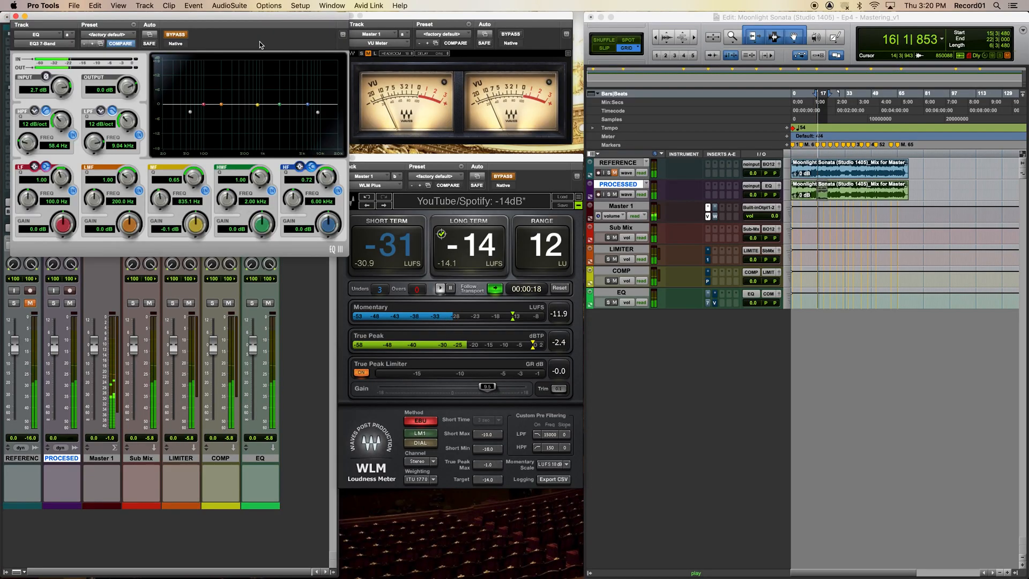
drag(195, 22, 196, 70)
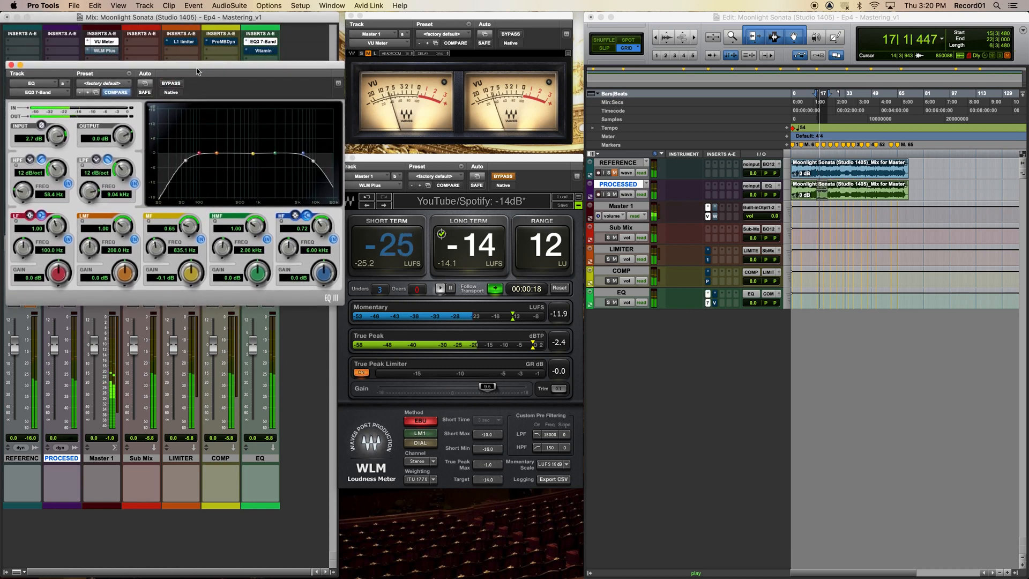
click(176, 85)
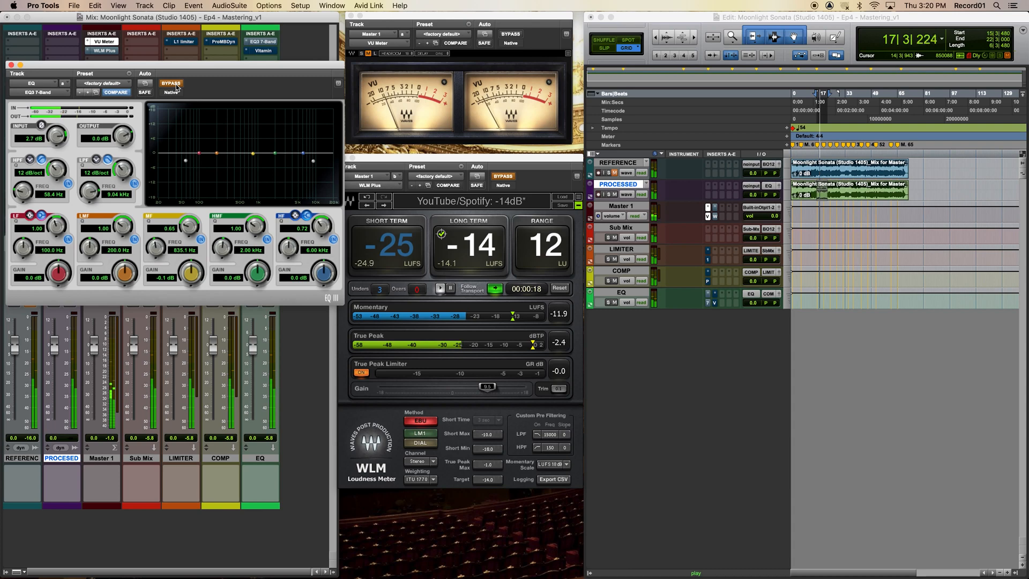
click(175, 85)
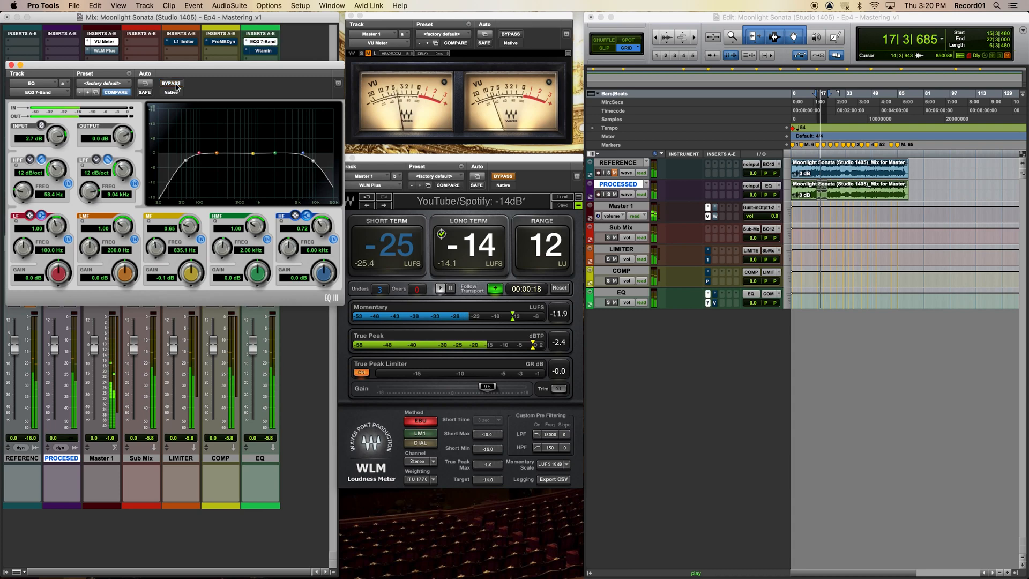
Open Vitamin on the EQ track, place it below the EQ3 window and compare it active and bypassed
click(264, 51)
drag(239, 19, 232, 312)
click(175, 329)
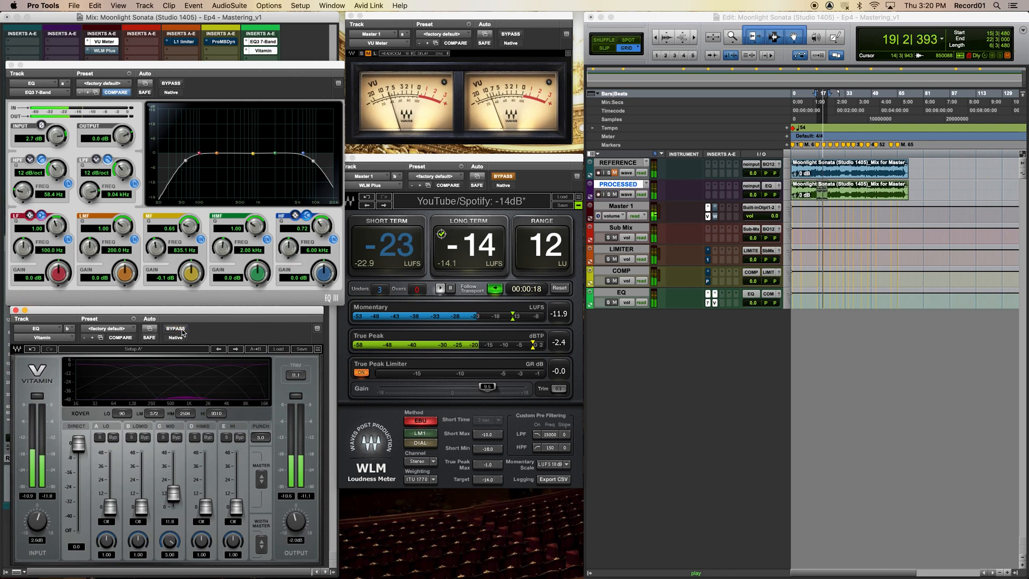
click(182, 331)
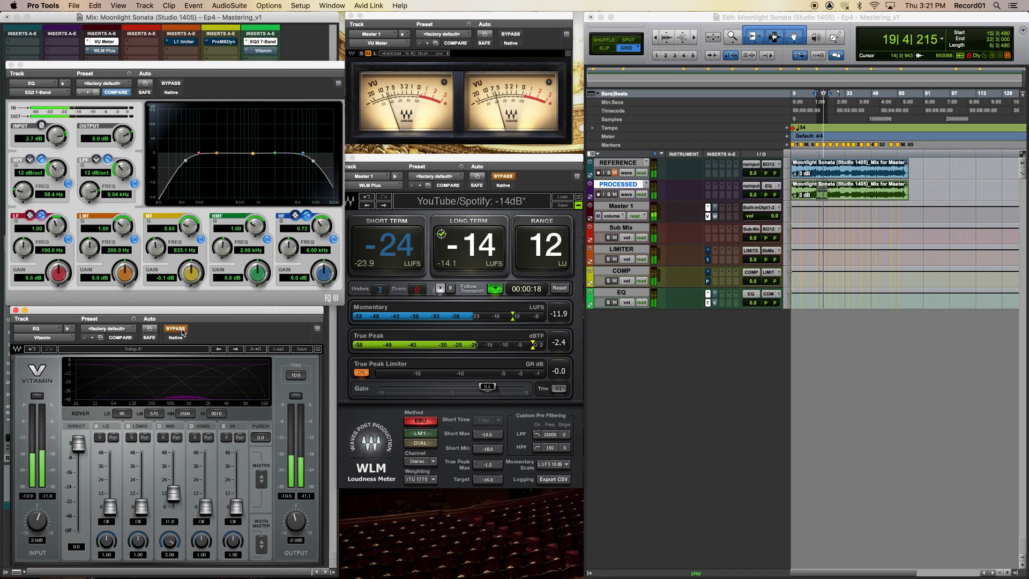
Reactivate Vitamin, open Pro Multiband Dynamics from the COMP track beside it, and compare it active and bypassed, leaving it active
click(182, 333)
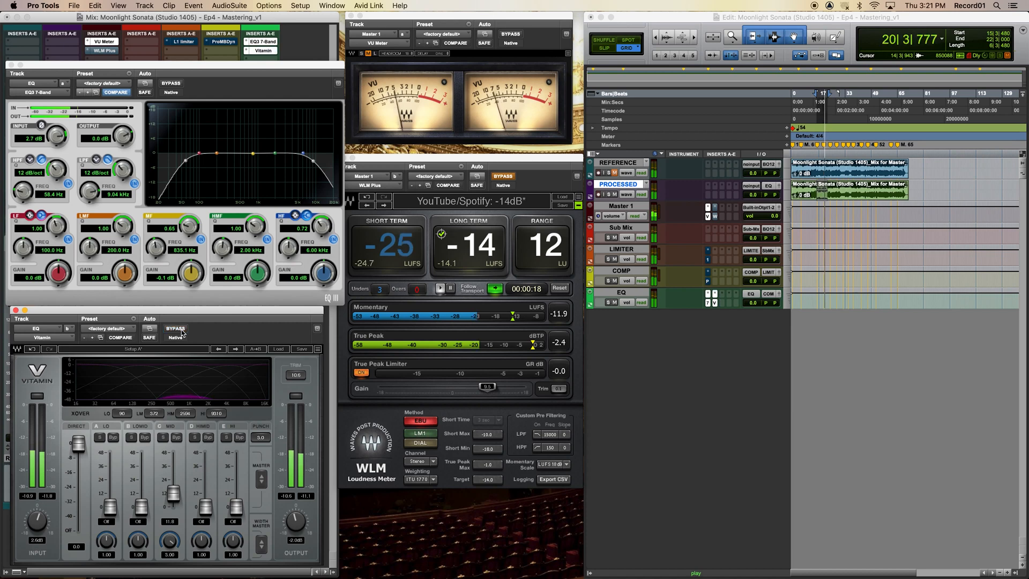
click(224, 43)
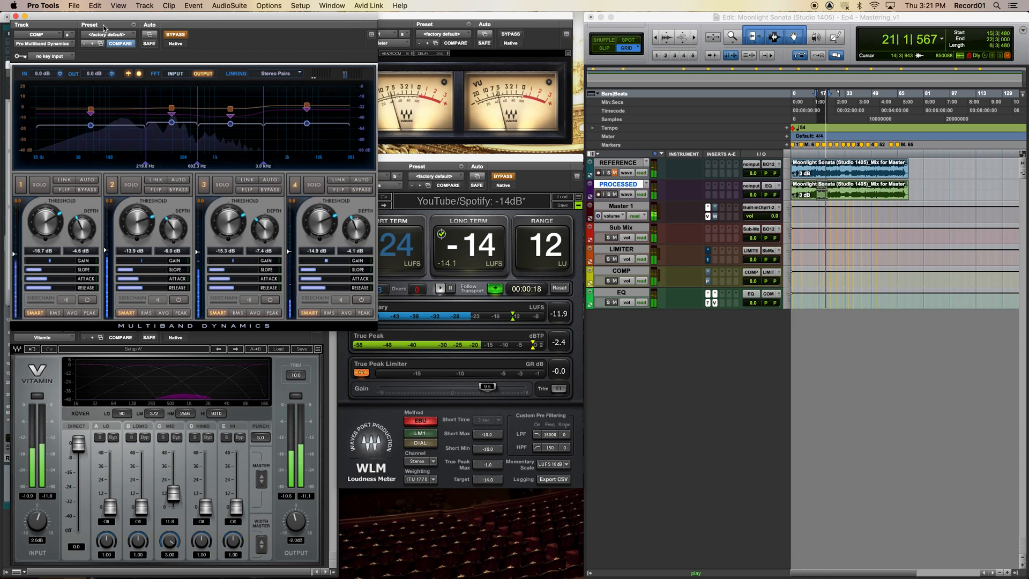
drag(101, 17, 433, 280)
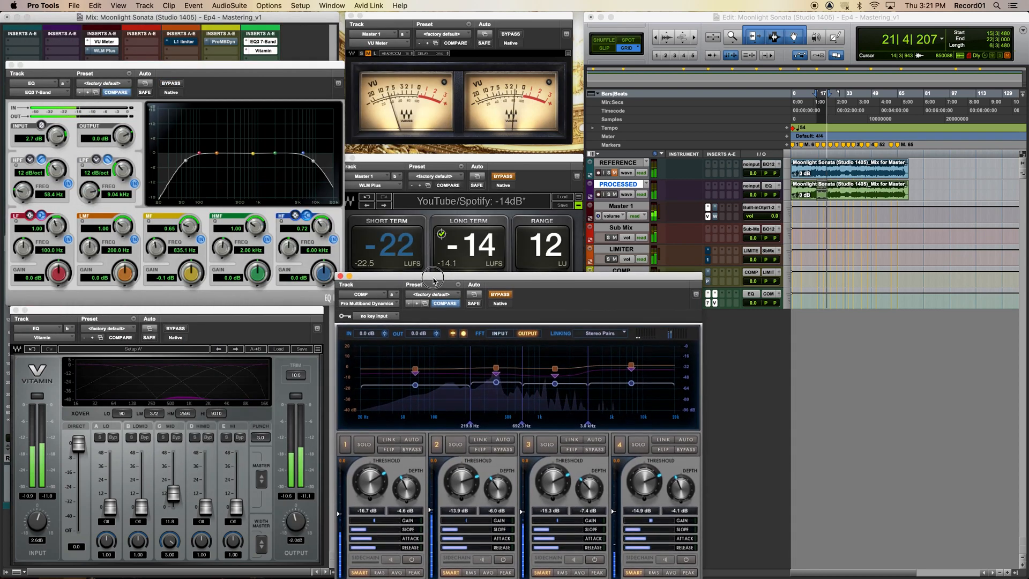
click(503, 295)
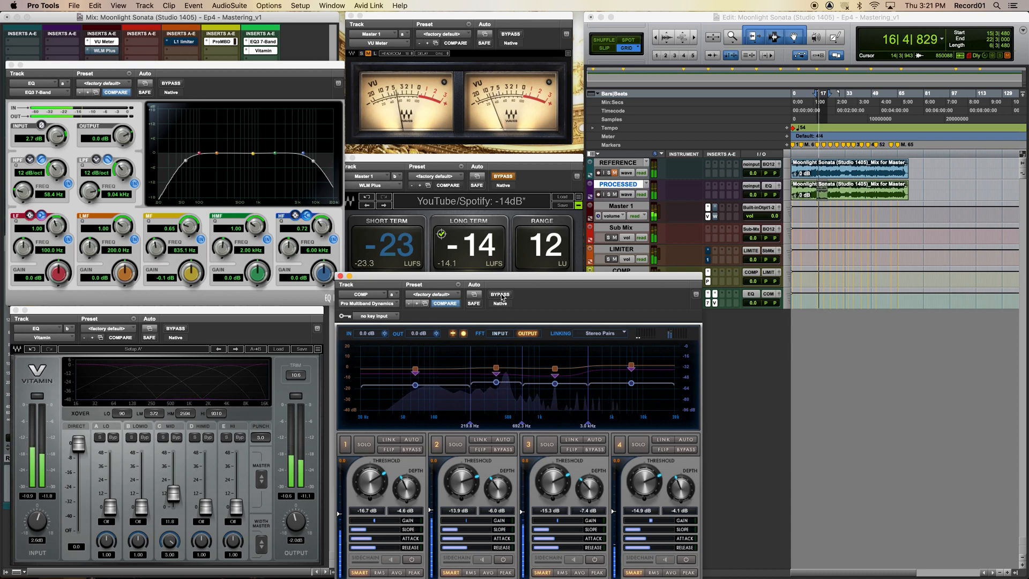
click(501, 295)
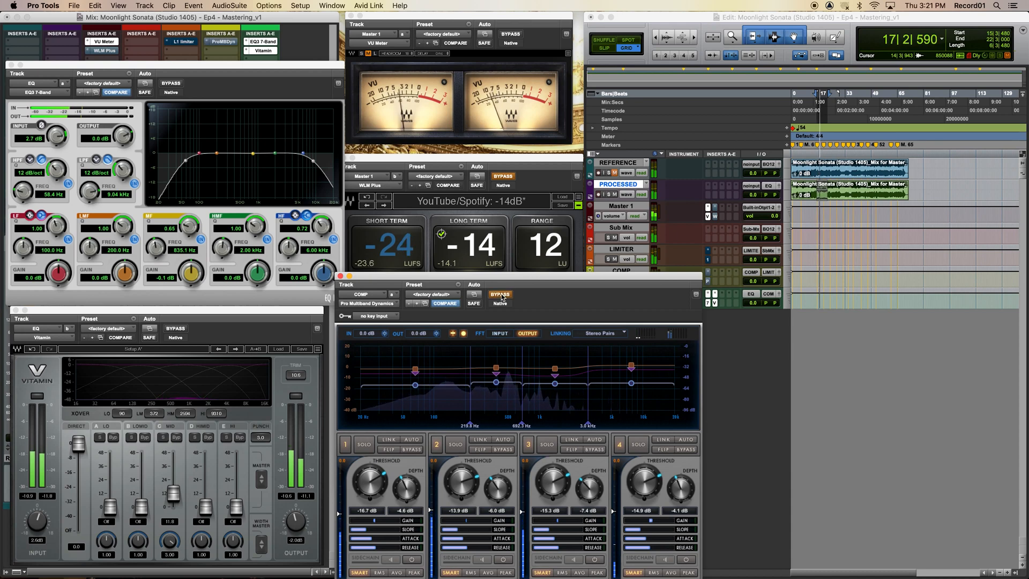
click(500, 296)
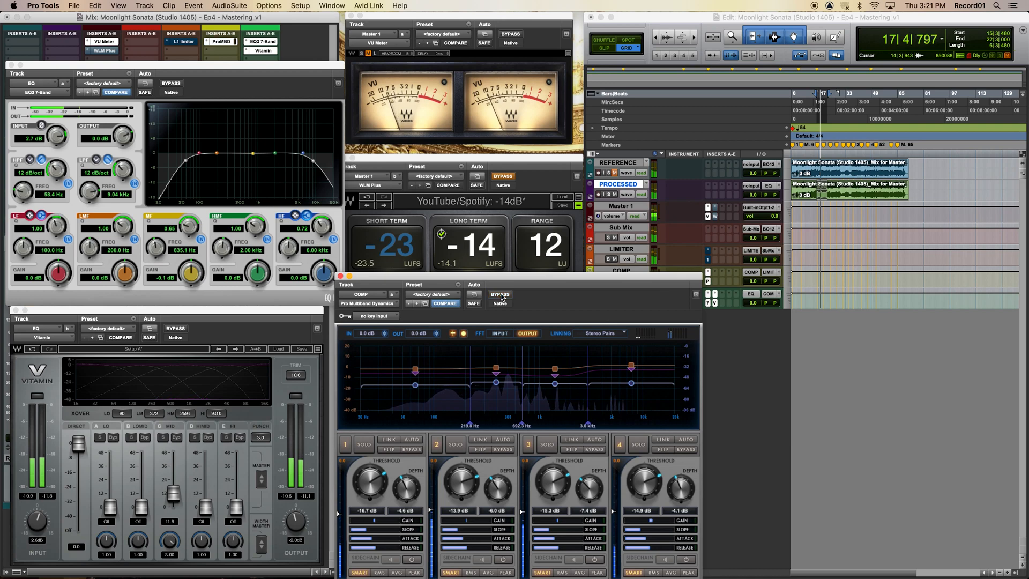
Open L1 limiter on the LIMITER track, place it in the free area beside Multiband Dynamics, and compare it bypassed and active
click(182, 44)
drag(141, 17, 838, 410)
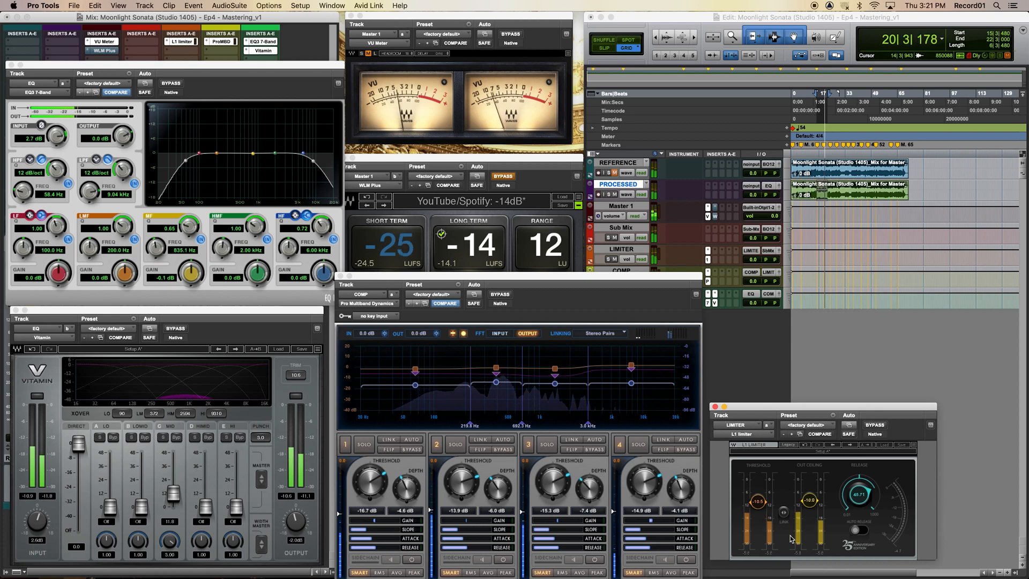
drag(770, 407, 770, 289)
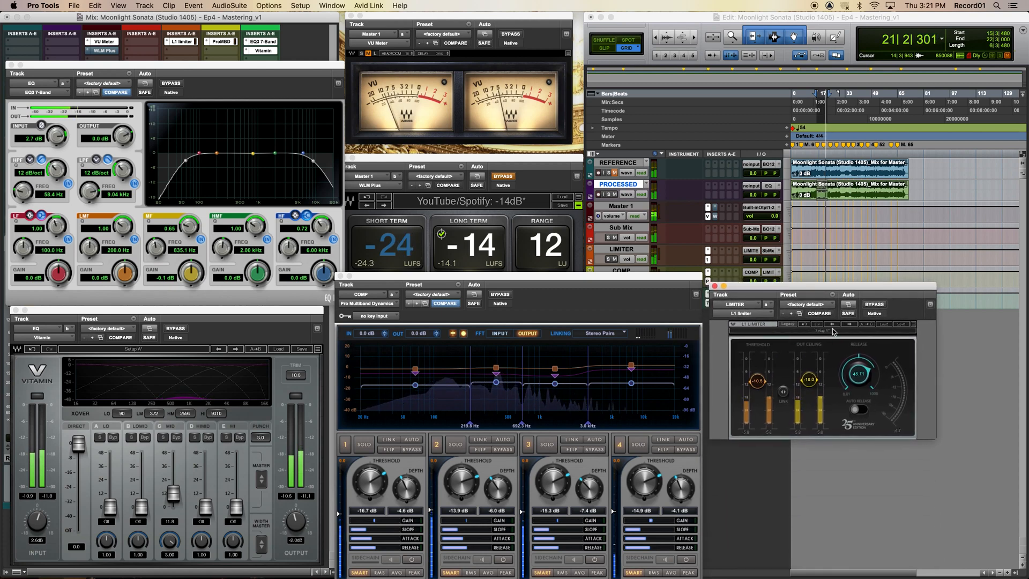
click(871, 305)
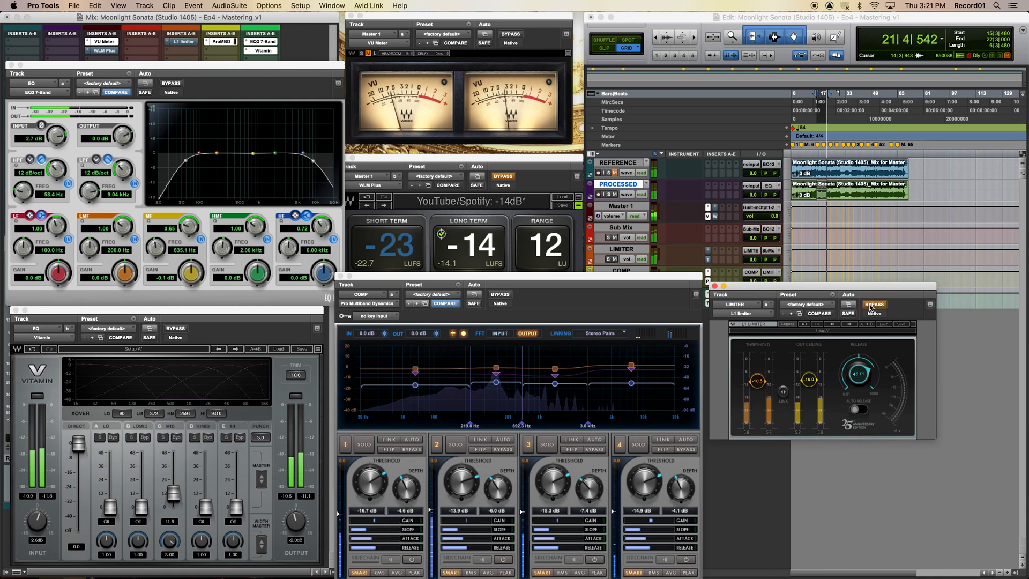
click(872, 305)
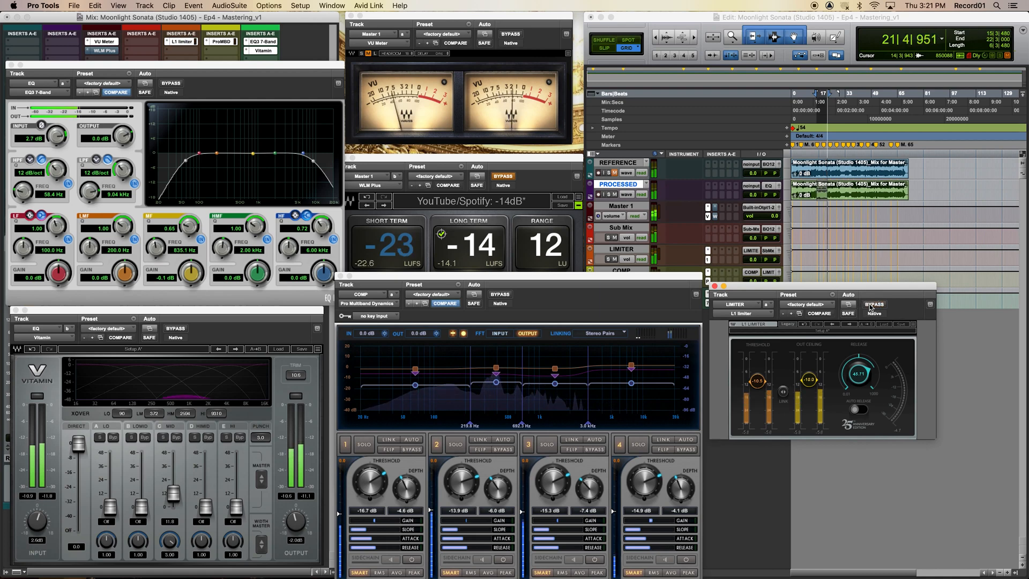
Activate the bypassed WLM Plus loudness meter on Master 1 during playback and stop playback
click(541, 186)
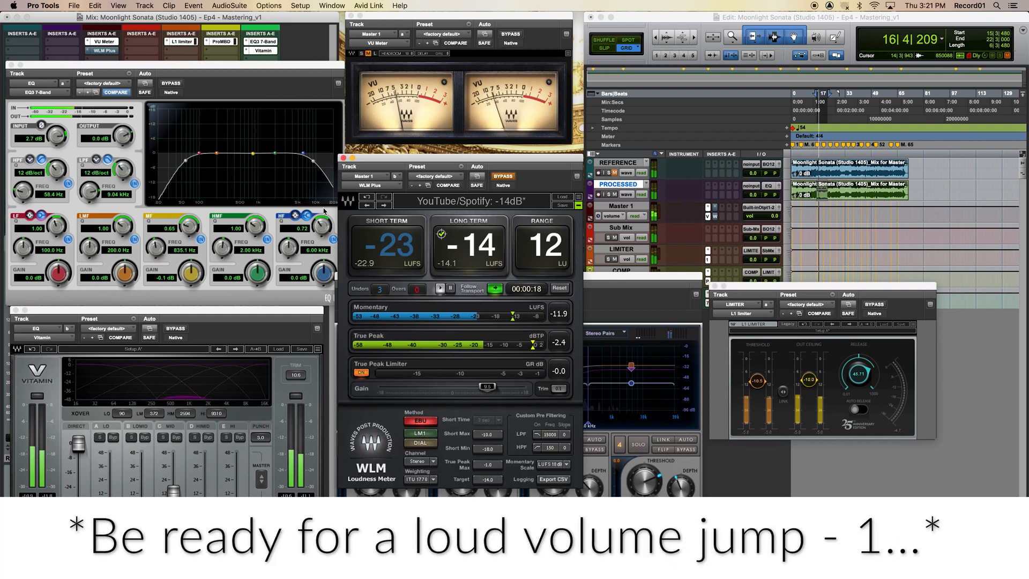
click(504, 179)
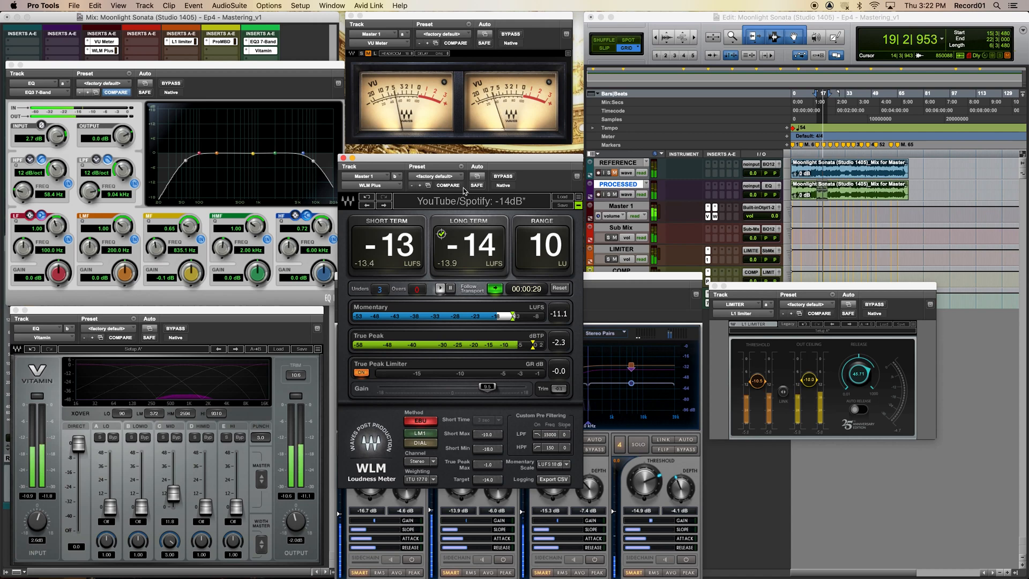
key(space)
Close the L1 limiter, Multiband Dynamics, Vitamin, WLM Plus and EQ3 7-Band windows, keeping the VU Meter open
click(632, 284)
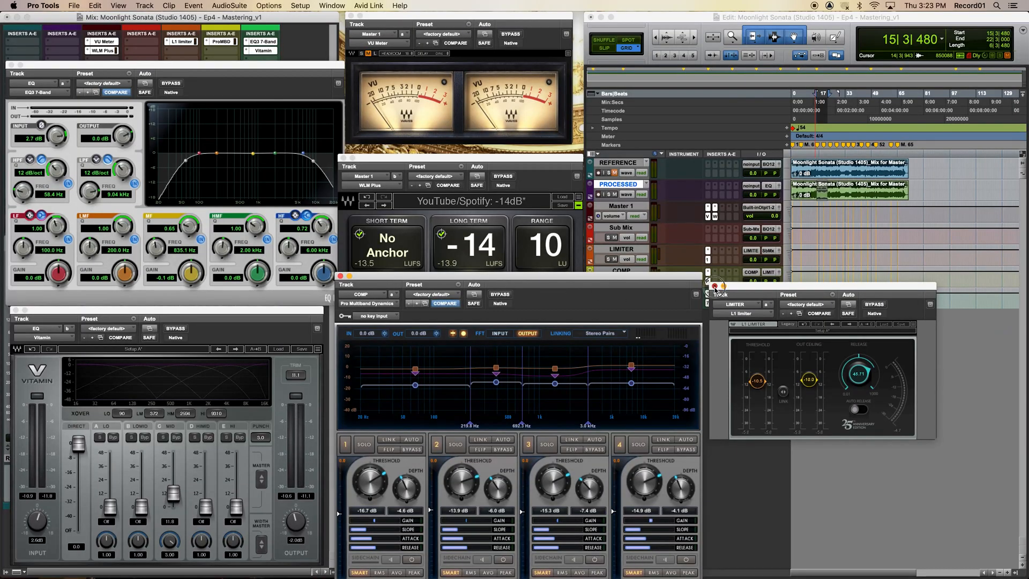
click(715, 287)
click(341, 276)
click(16, 311)
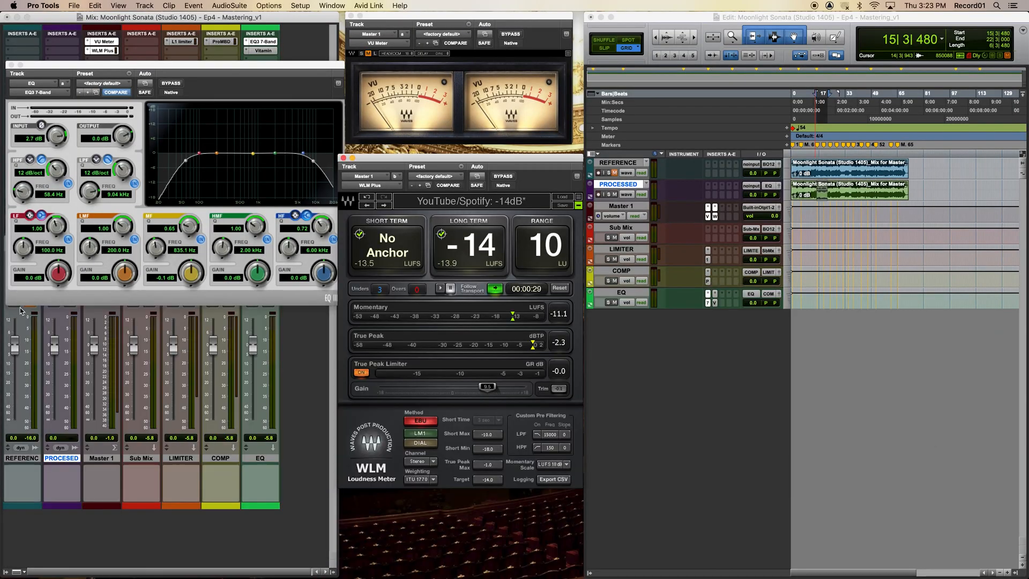
click(344, 158)
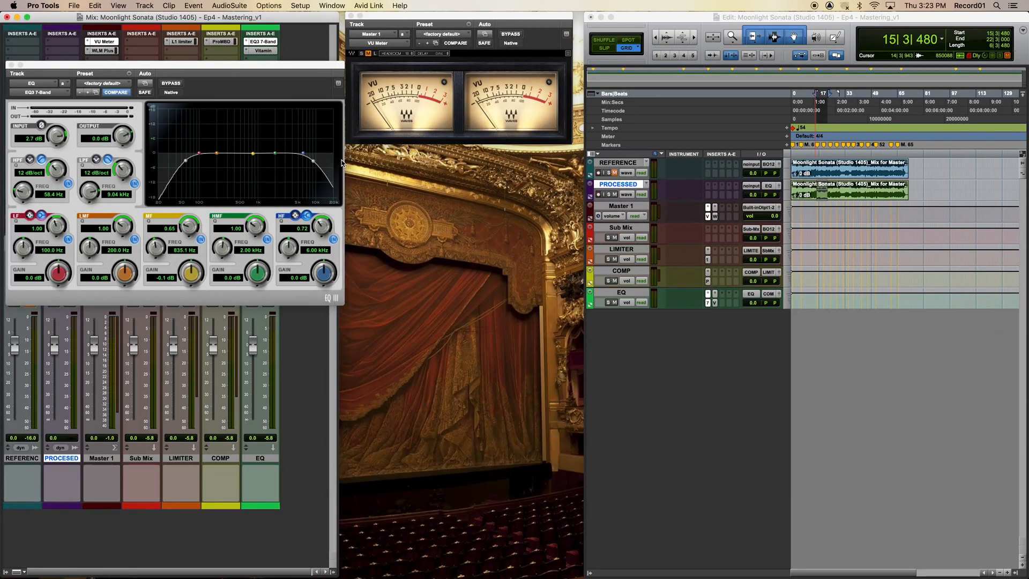
click(11, 65)
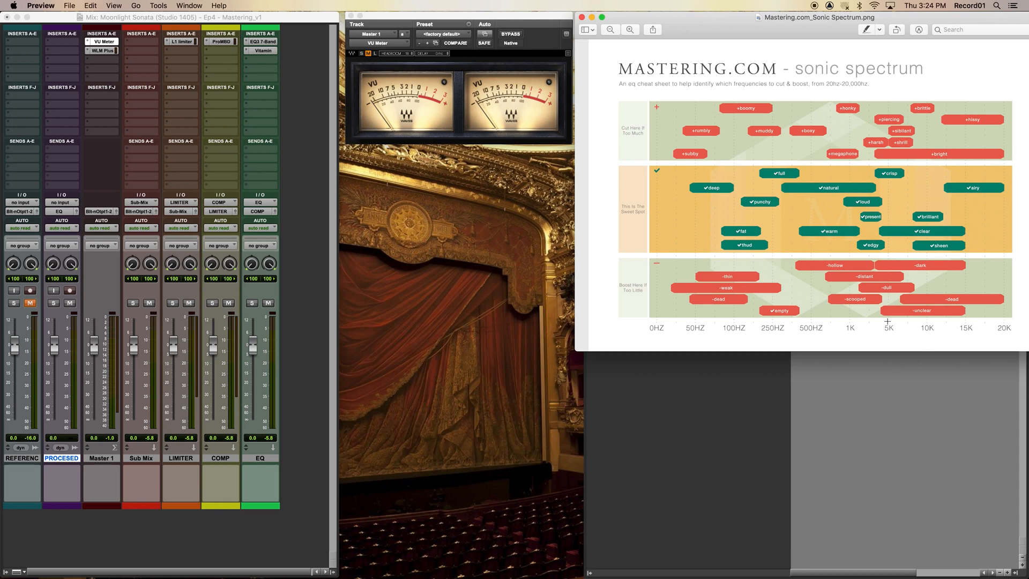
Review the EQ track's EQ3 7-Band and Vitamin settings beside the sonic spectrum chart and close both windows
click(263, 41)
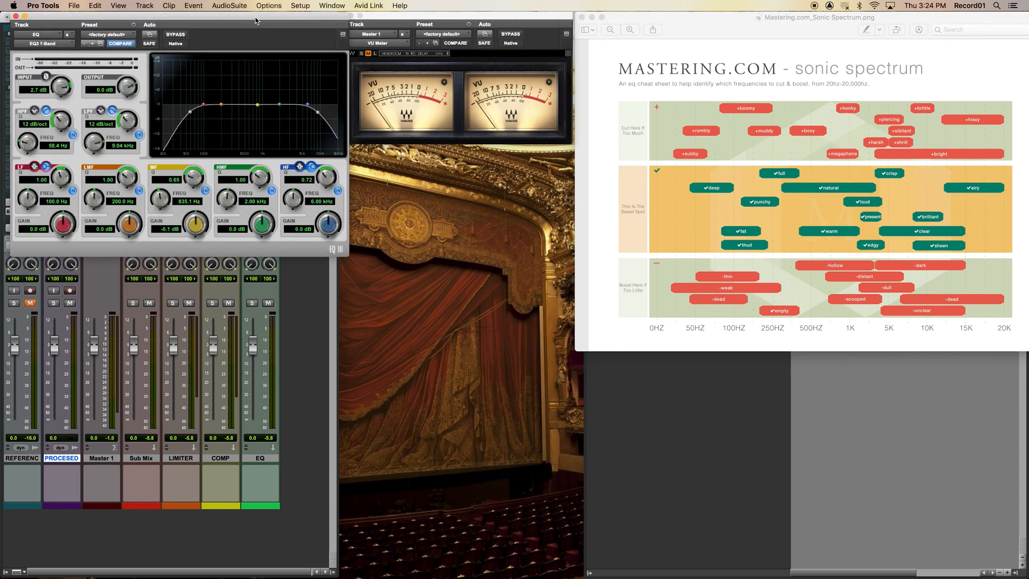
drag(255, 21, 475, 154)
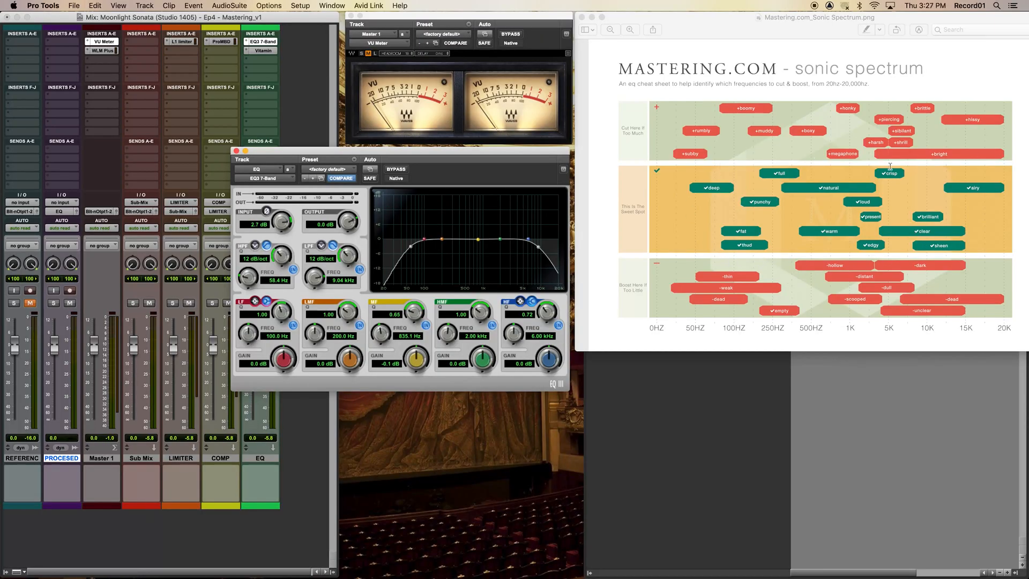
click(262, 52)
drag(386, 272, 308, 246)
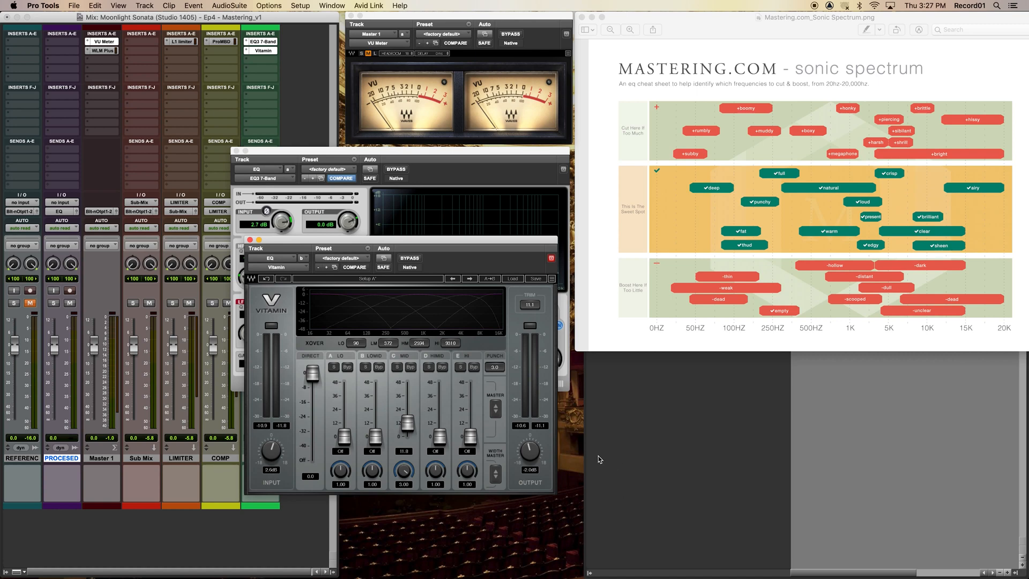
drag(440, 240, 446, 294)
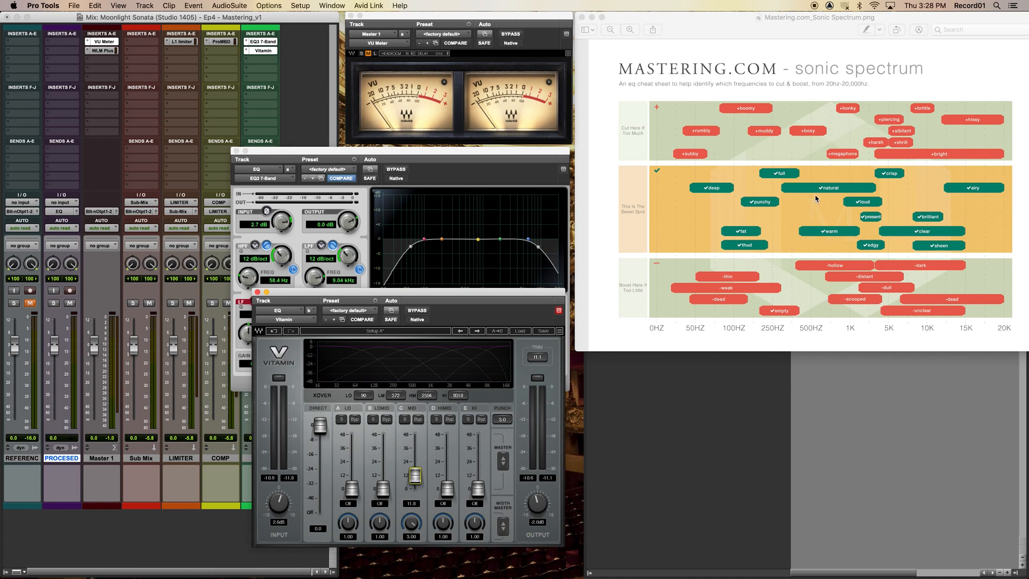
click(257, 292)
click(236, 151)
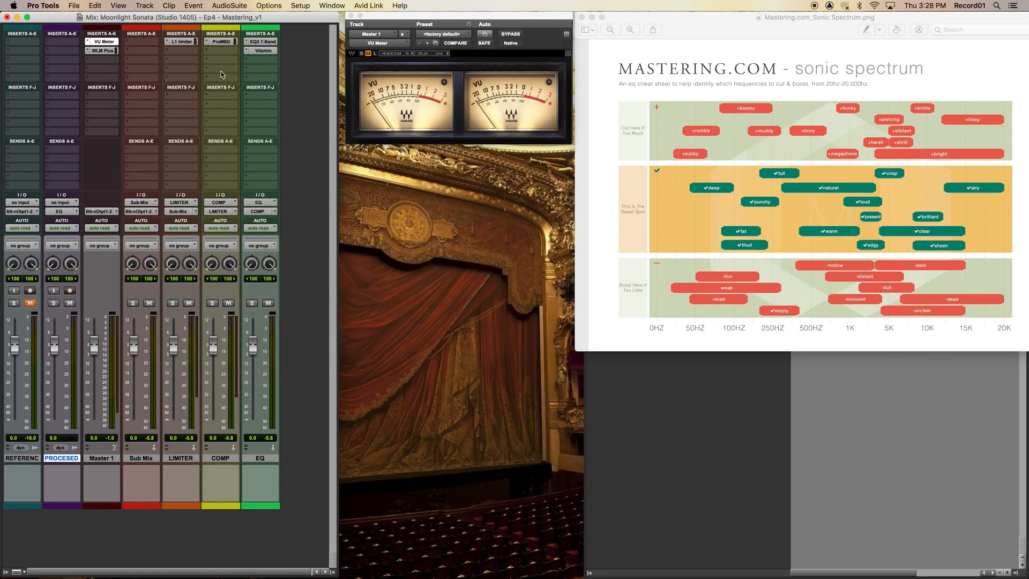
Open Pro Multiband Dynamics on the COMP track, check its bands against the EQ3 7-Band curve and close the EQ
click(223, 42)
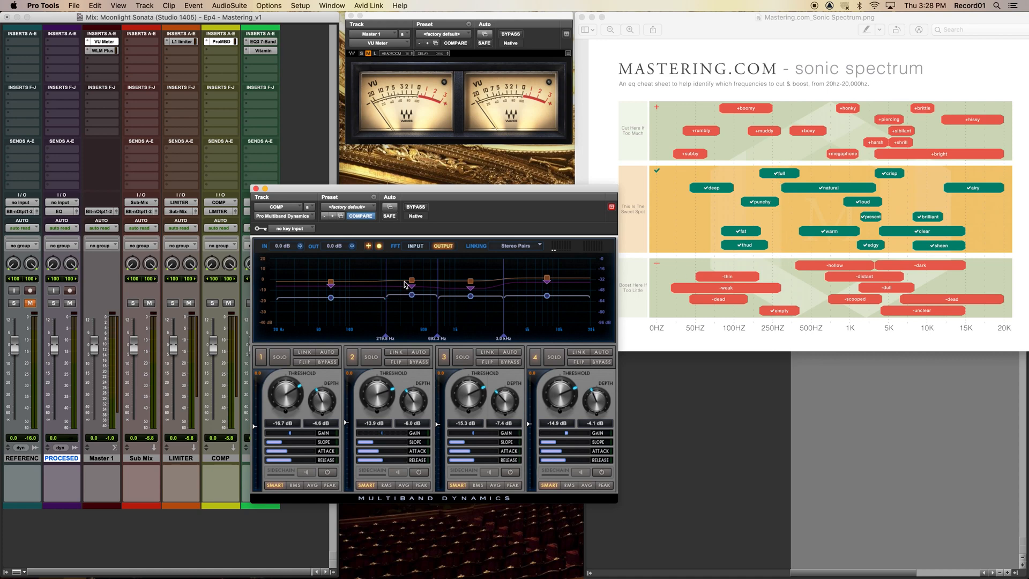
mouse_move(417, 295)
click(263, 41)
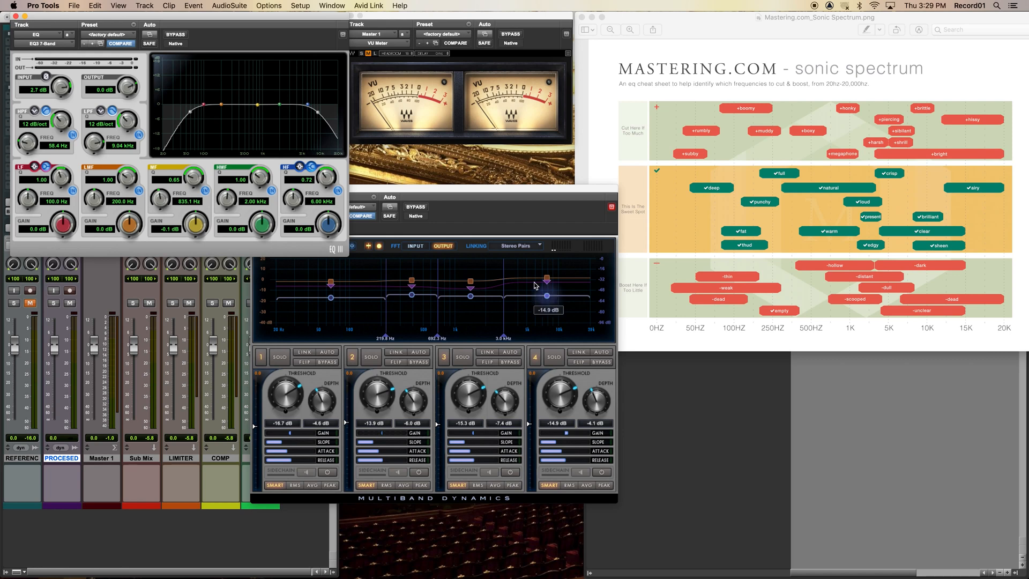
click(16, 16)
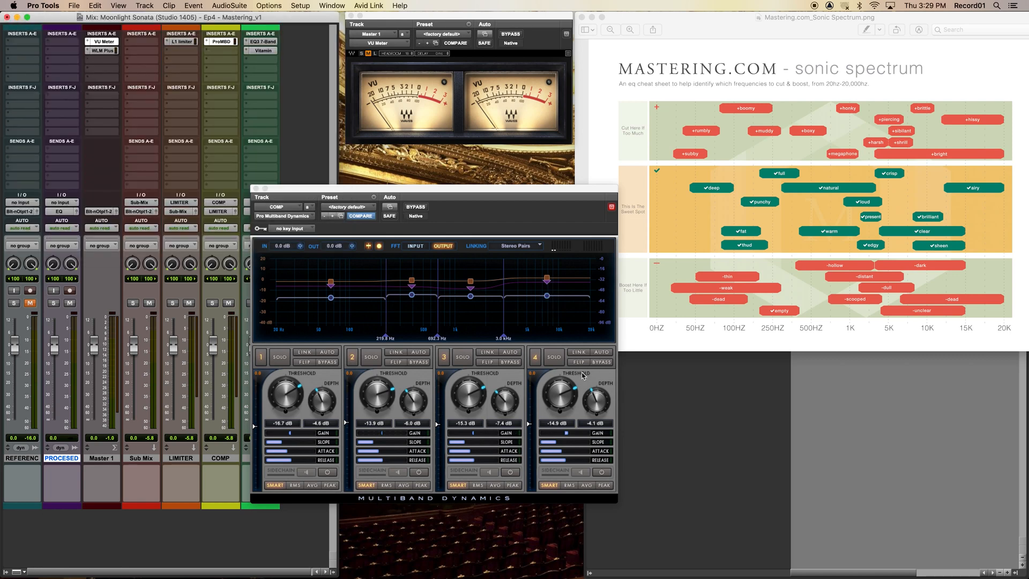
Raise the threshold of band 4 in Pro Multiband Dynamics to -11.1 dB while auditioning the track
drag(548, 298, 548, 298)
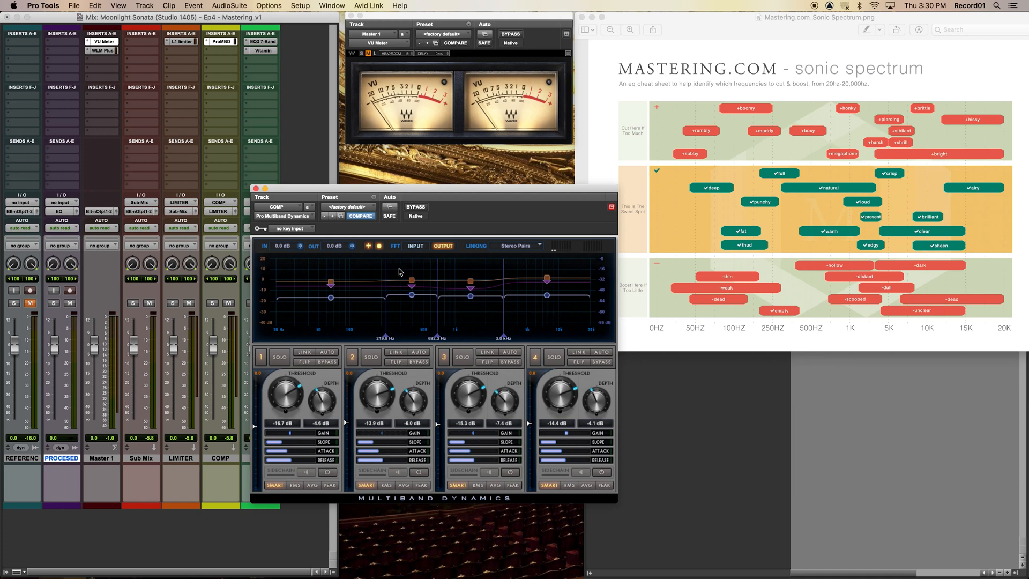
key(space)
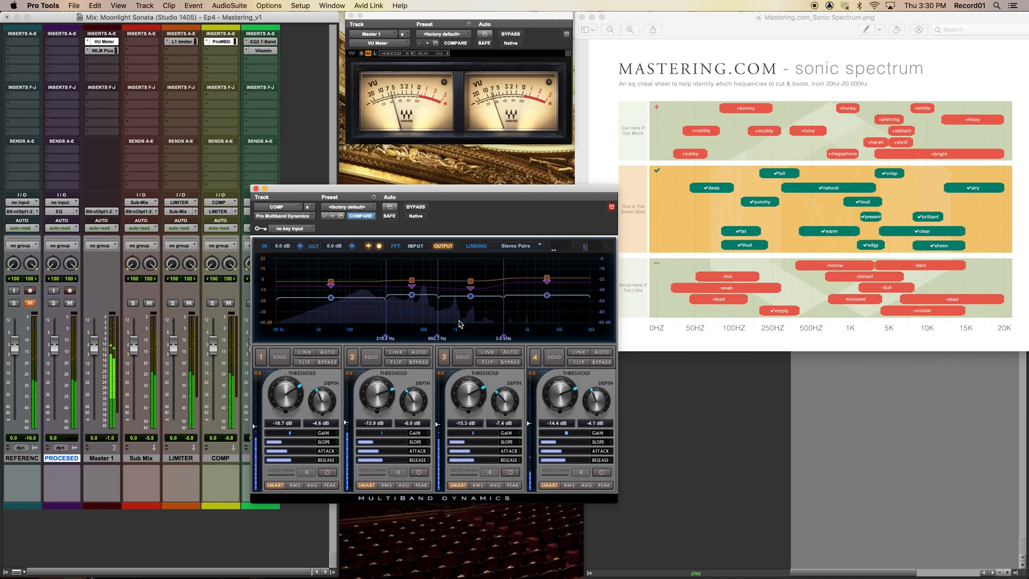
mouse_move(547, 295)
mouse_move(547, 296)
mouse_down()
mouse_move(550, 265)
mouse_move(545, 295)
mouse_move(547, 266)
mouse_move(546, 280)
mouse_up()
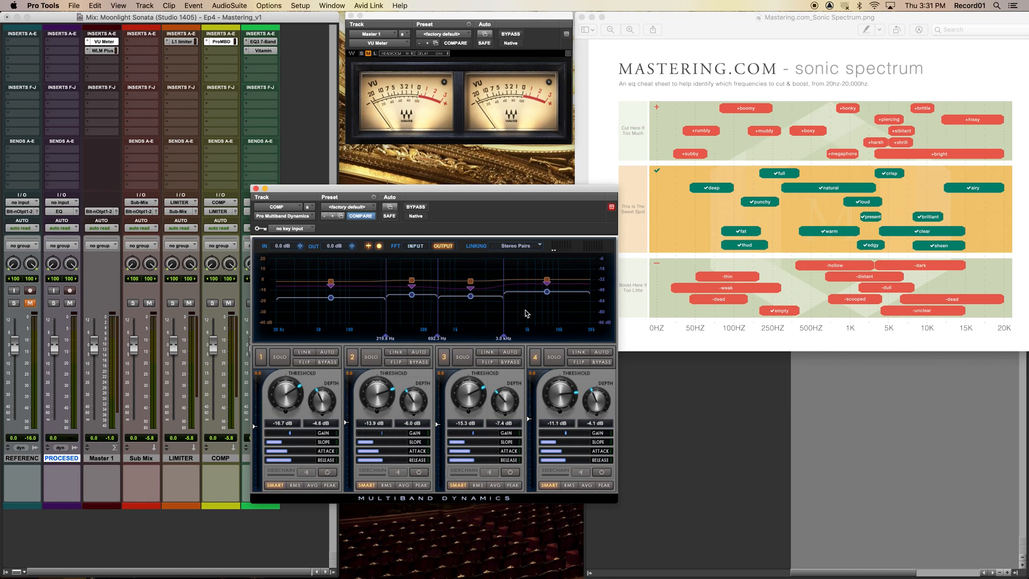
Open L1 limiter on the LIMITER track, start playback and compare the limiter bypassed and active
click(184, 42)
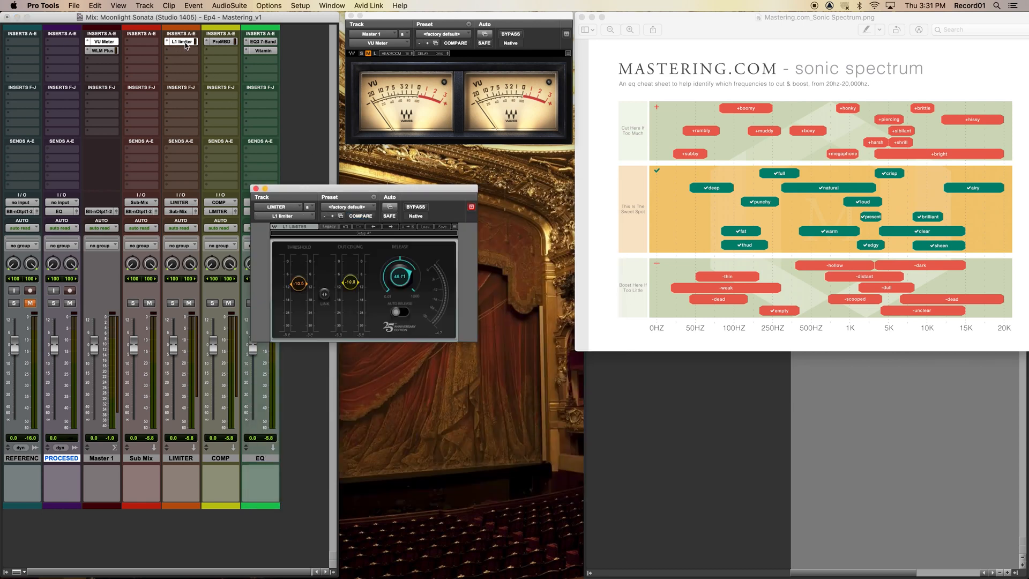
drag(325, 189, 406, 190)
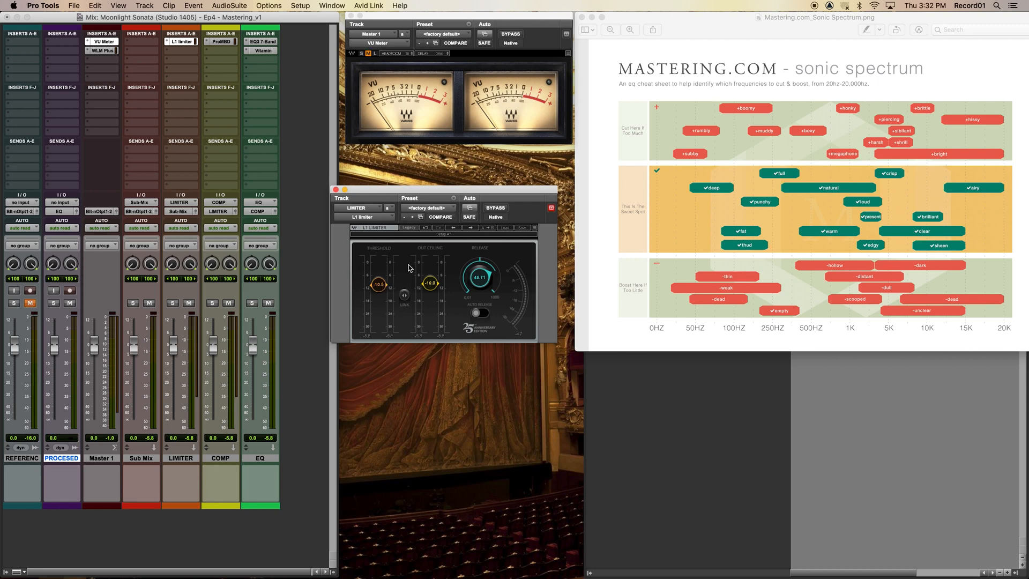
key(space)
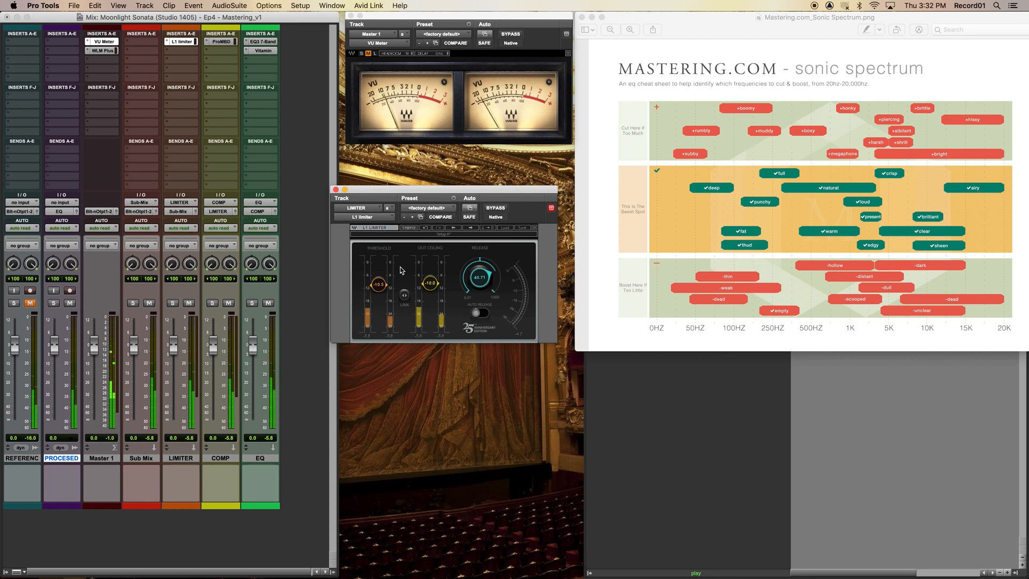
click(496, 208)
click(496, 208)
Audition the L1 limiter's threshold and output ceiling at 0.0 in turn, returning them to -10.5 and -10.0
drag(378, 284, 379, 261)
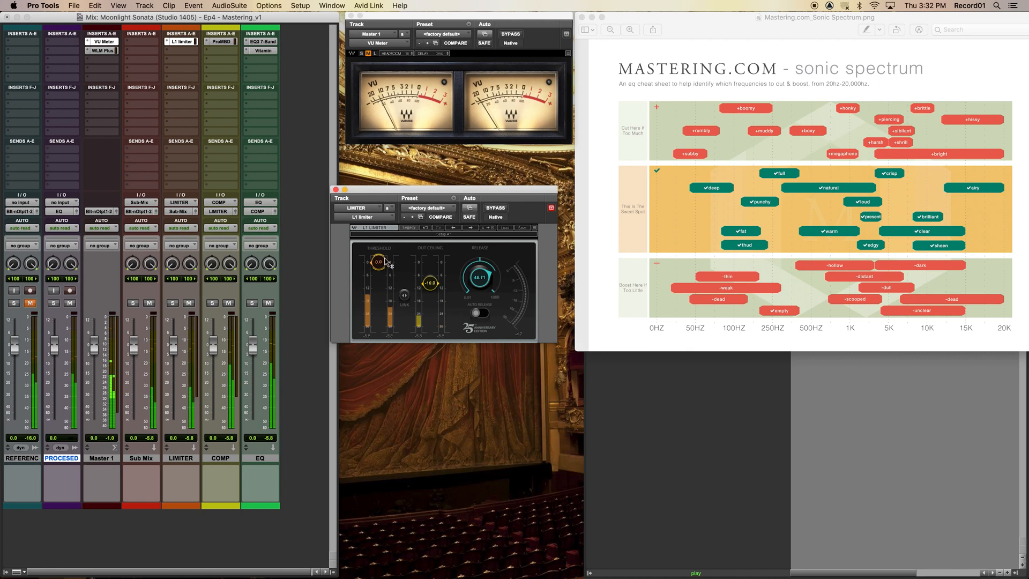
drag(385, 264, 430, 262)
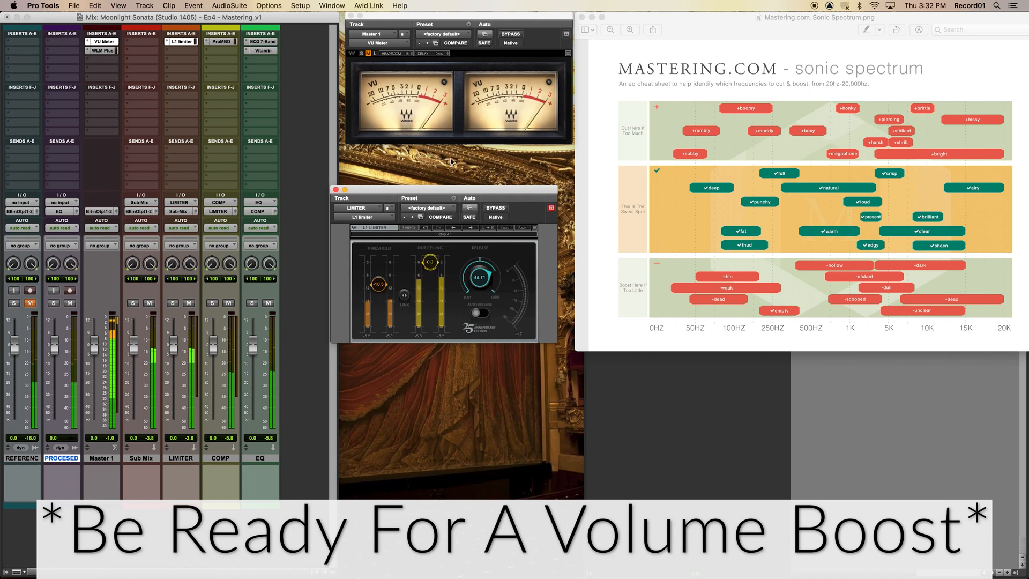
drag(430, 262, 430, 282)
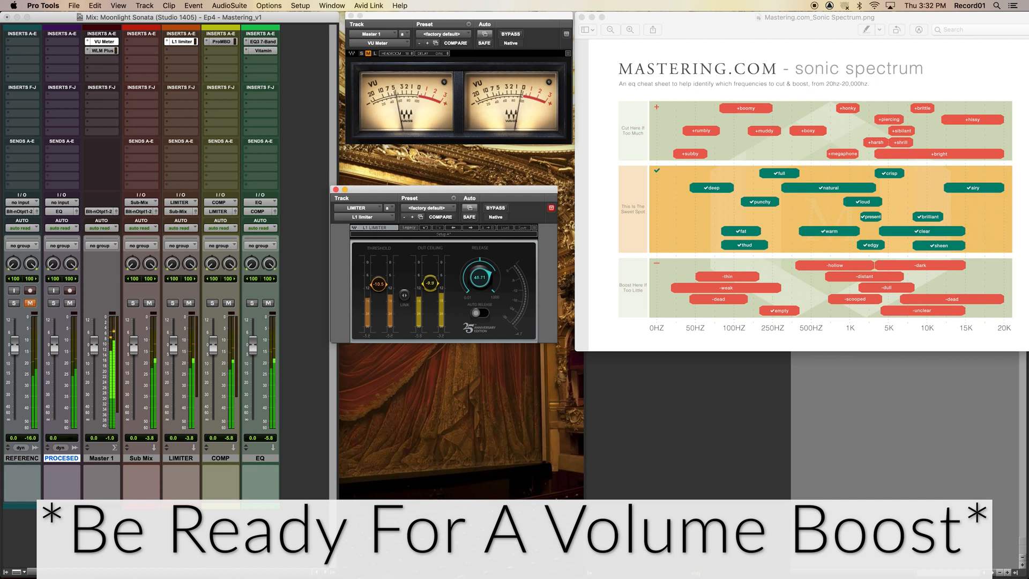
drag(430, 282, 430, 283)
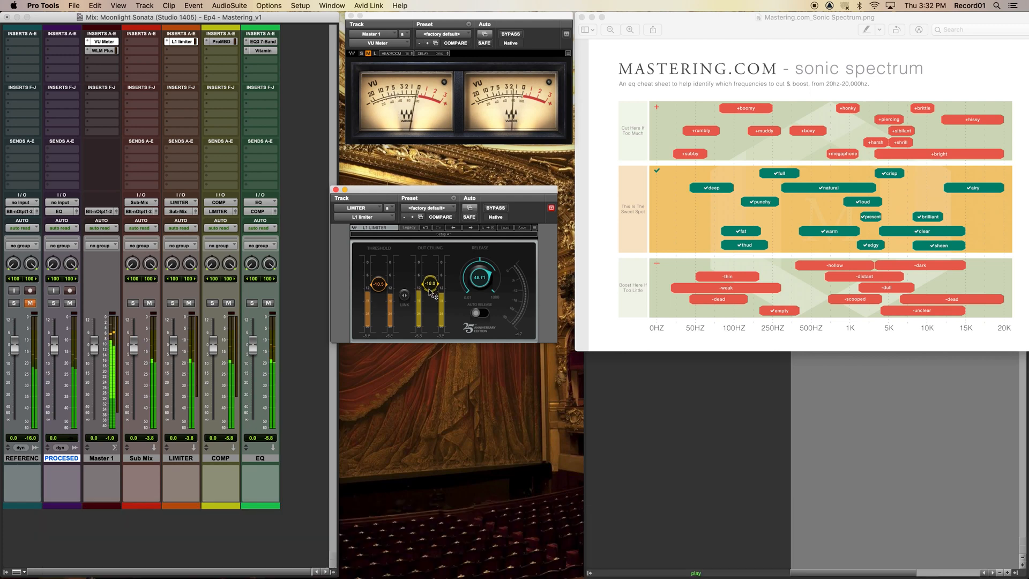
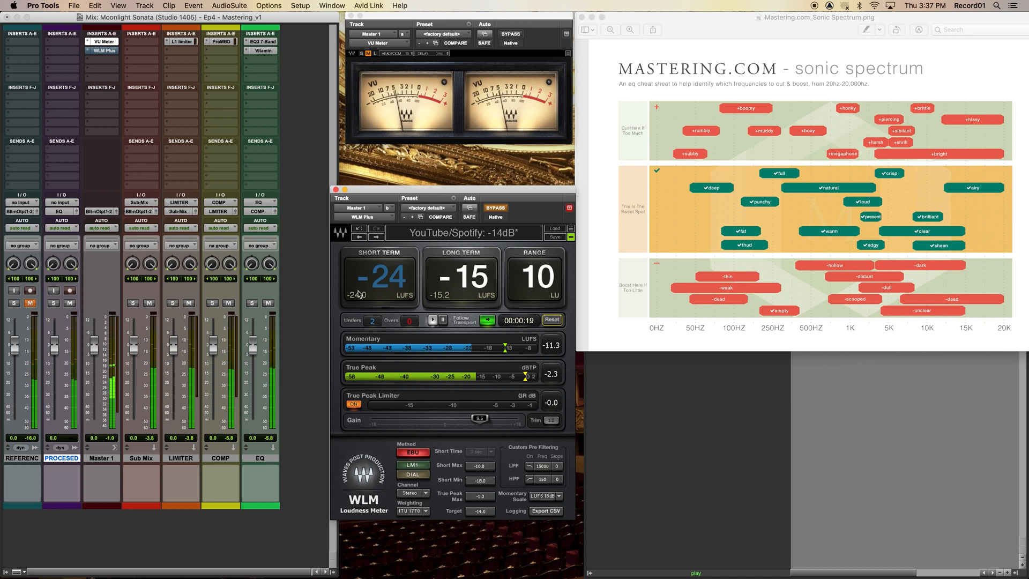
Reactivate WLM Plus on Master 1 to meter the mix, stop playback and close the sonic spectrum image
click(496, 209)
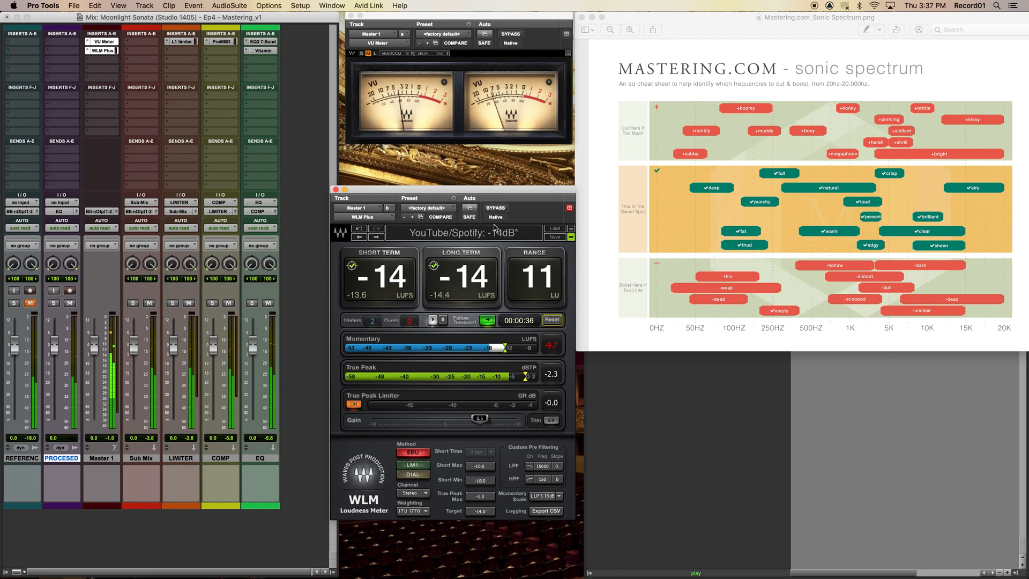
key(space)
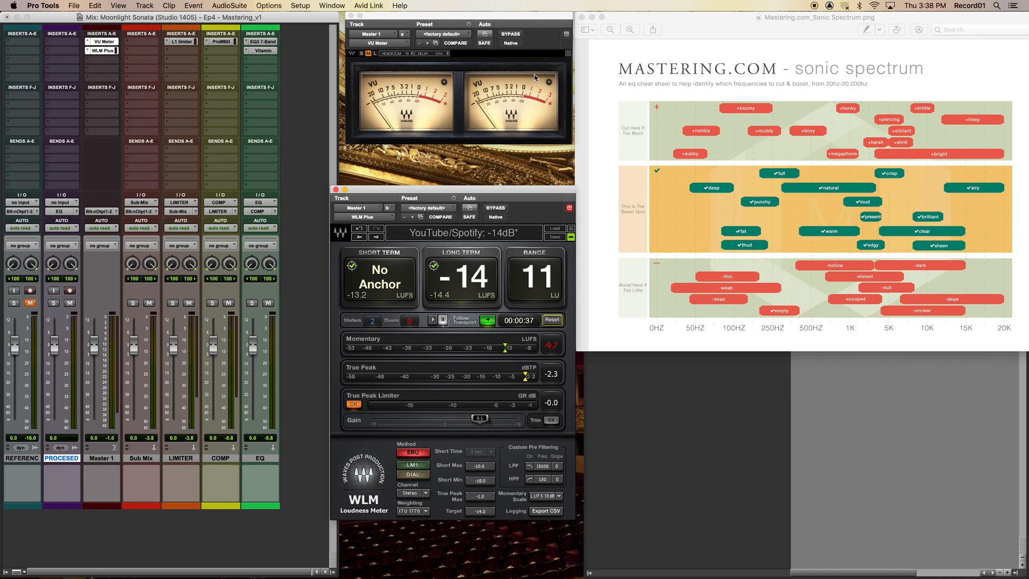
click(582, 17)
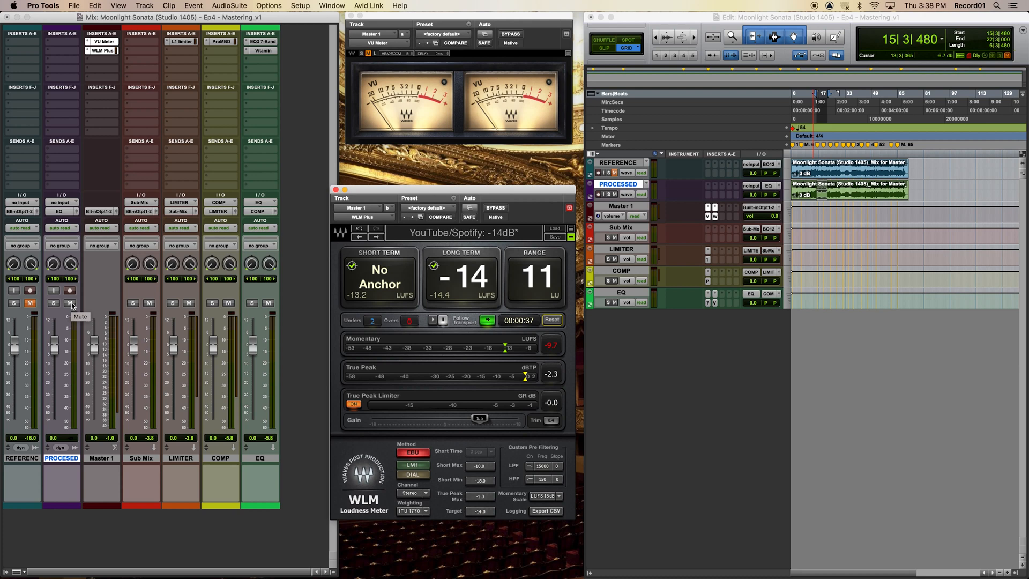
Play the processed mix, swap the mutes on the PROCESSED and REFERENCE tracks, and play the reference from the same start point
key(space)
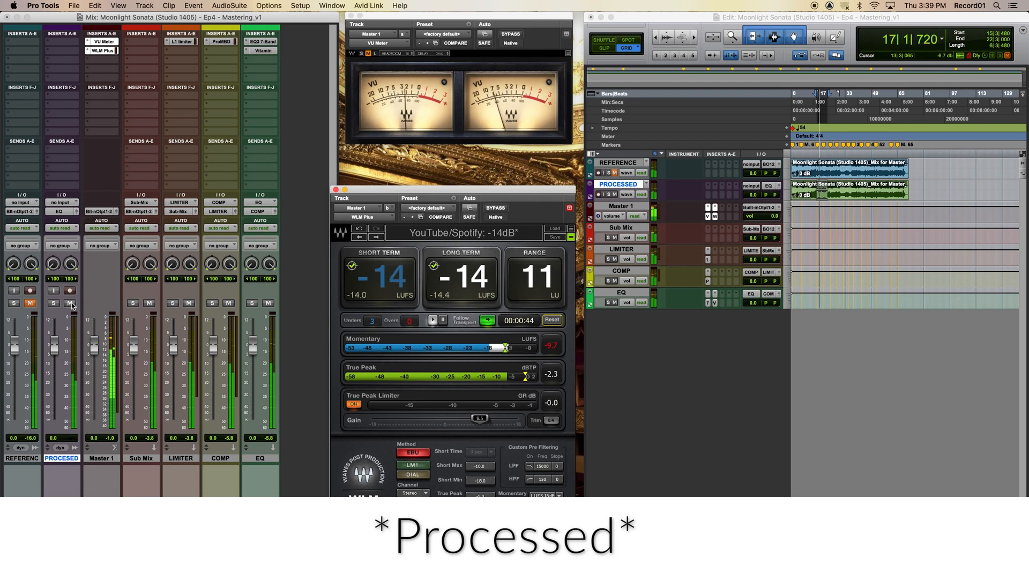
click(71, 303)
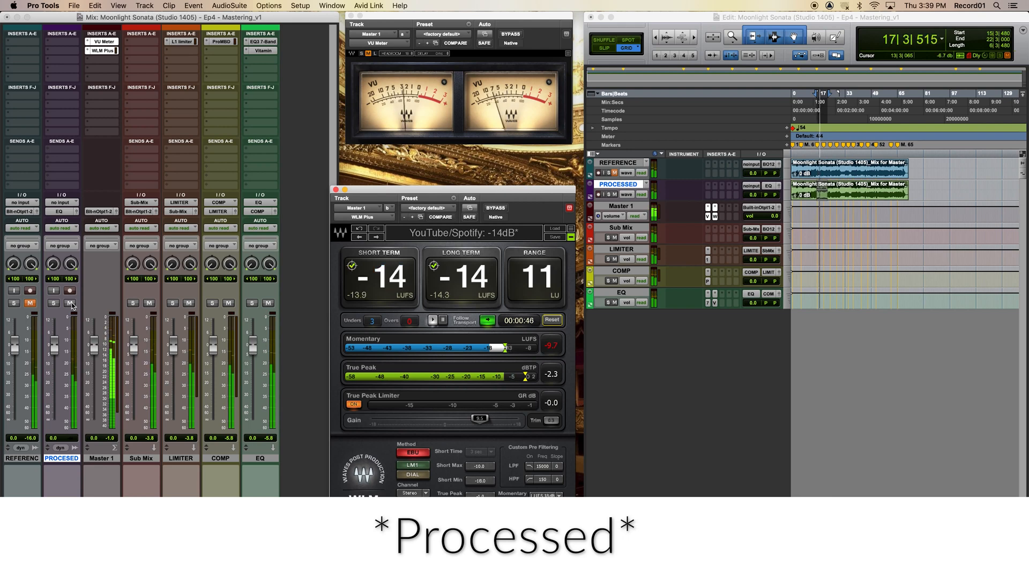
key(space)
click(30, 304)
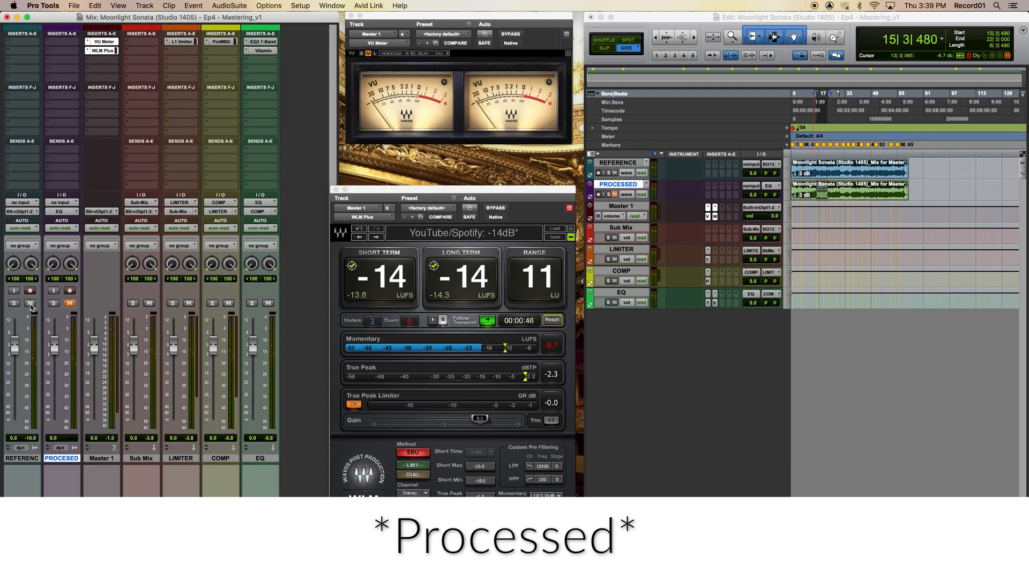
key(space)
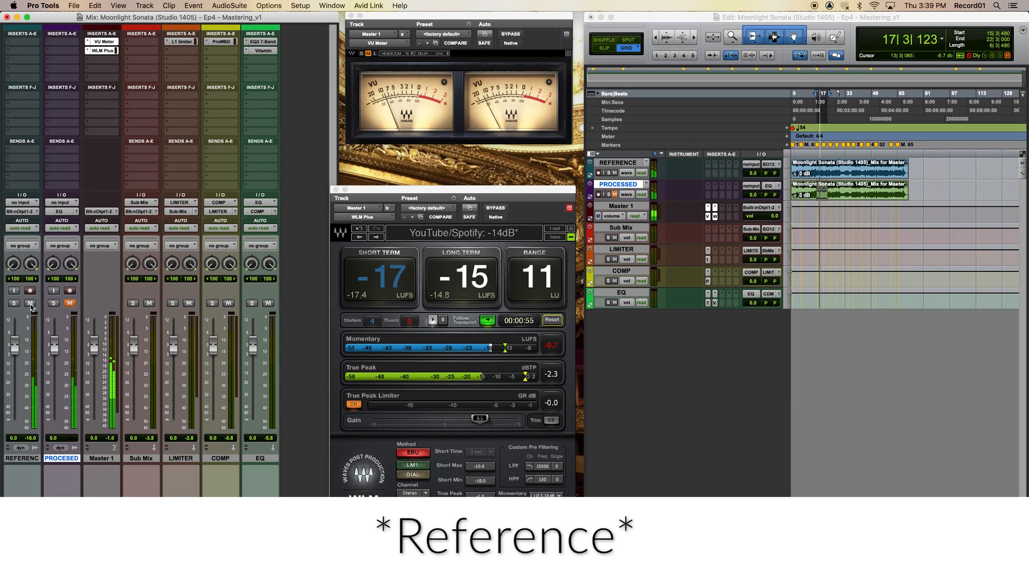
Compare the processed and reference mixes by alternating their mutes, ending with REFERENCE muted and PROCESSED audible
click(30, 304)
click(70, 303)
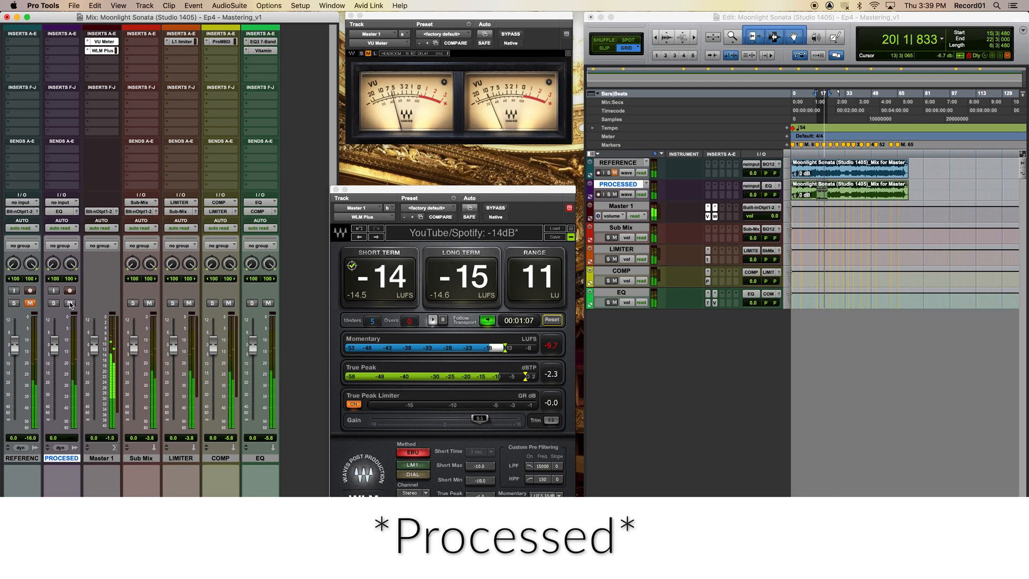
click(69, 303)
click(30, 303)
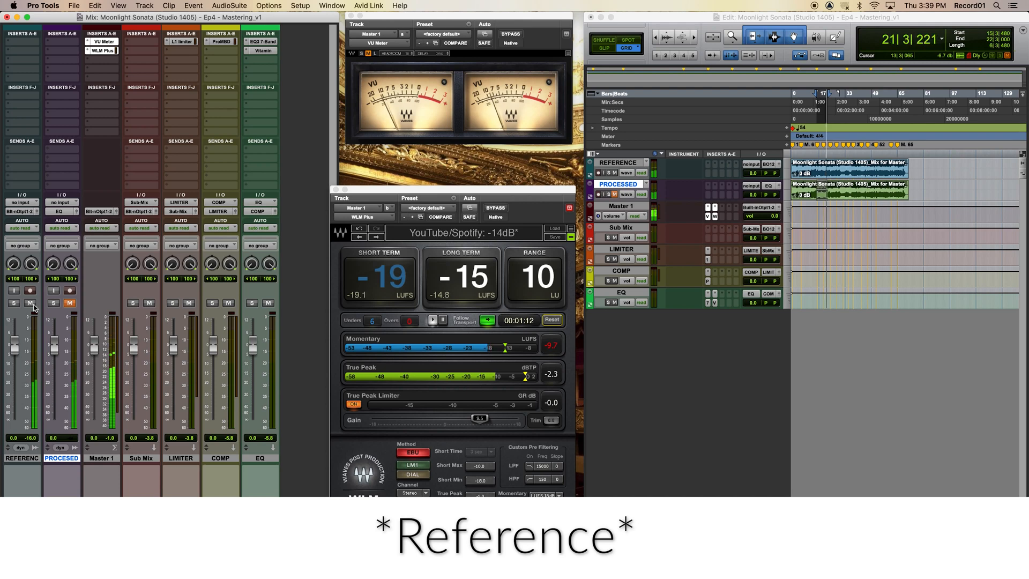
click(31, 303)
click(69, 303)
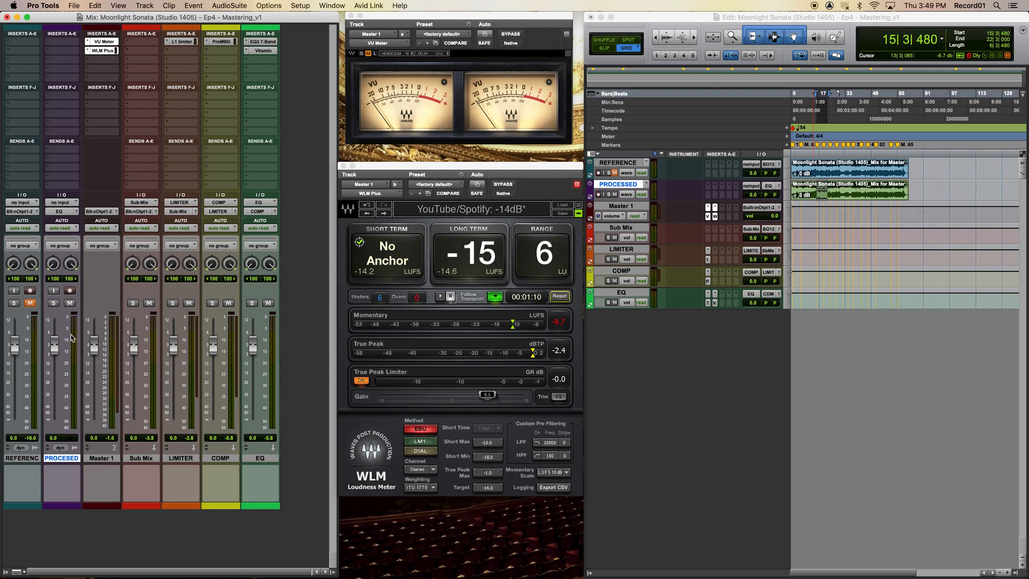
Select the clip on the PROCESSED track and trim the selection's start to 0|4|480, keeping its end at 72|1|000
click(862, 198)
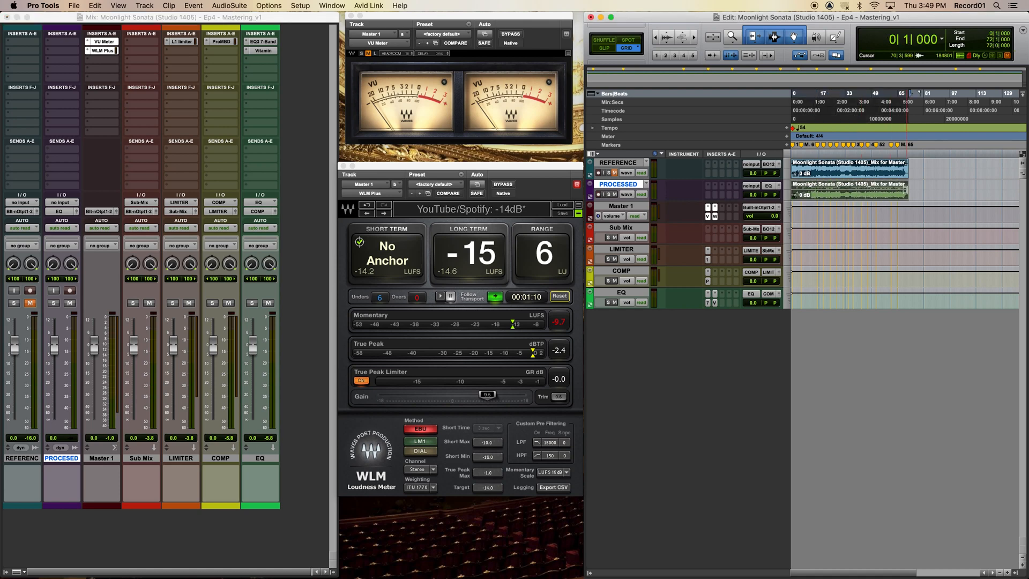
key(t)
key(t)
key(t)
key(t)
key(t)
key(t)
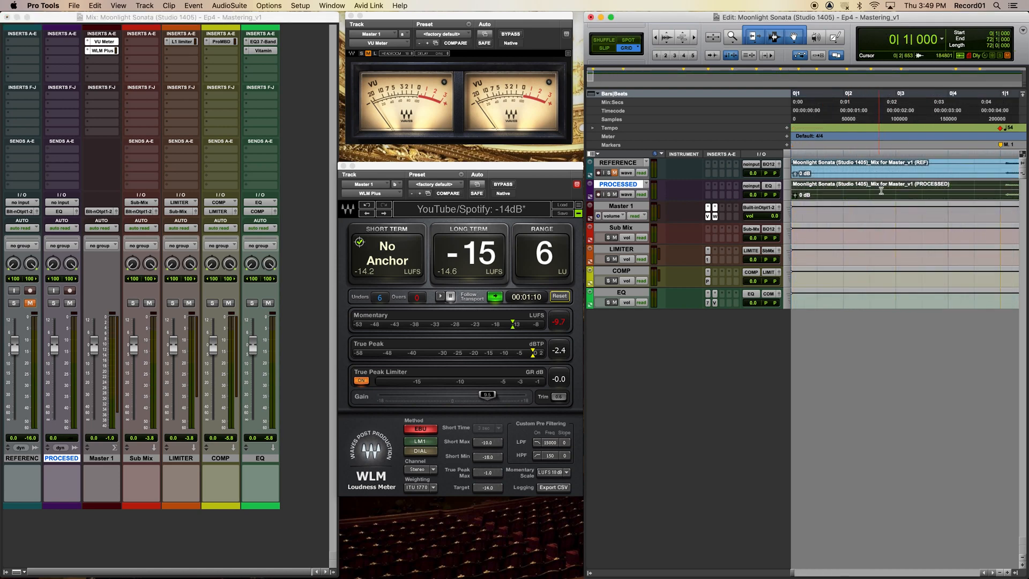
shift+click(873, 191)
shift+click(883, 191)
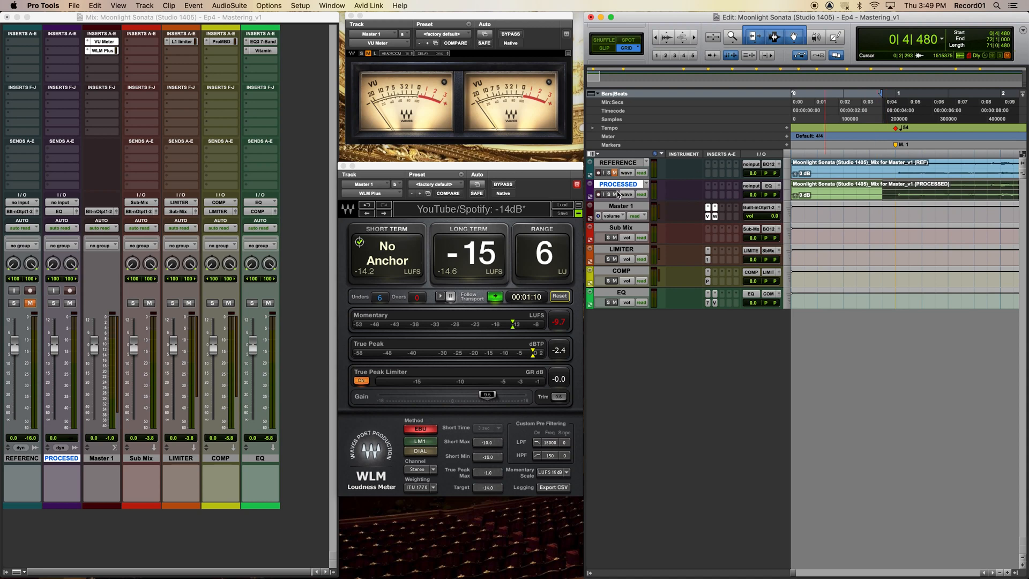
key(r)
key(r)
key(r)
key(r)
key(r)
key(r)
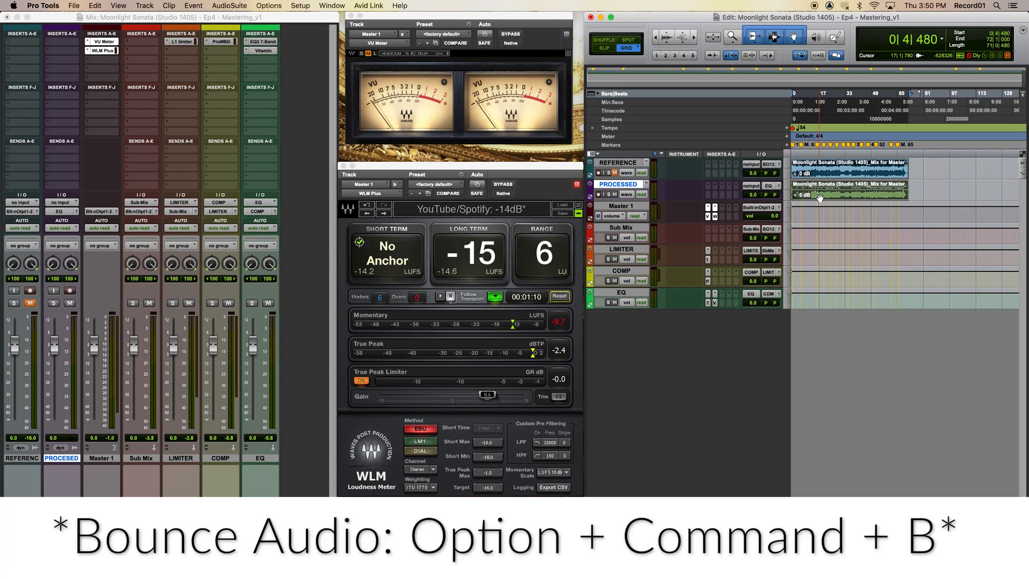
Open the Bounce settings and set the WAV export to 16 Bit depth and a 44.1 kHz sample rate
key(alt+super+b)
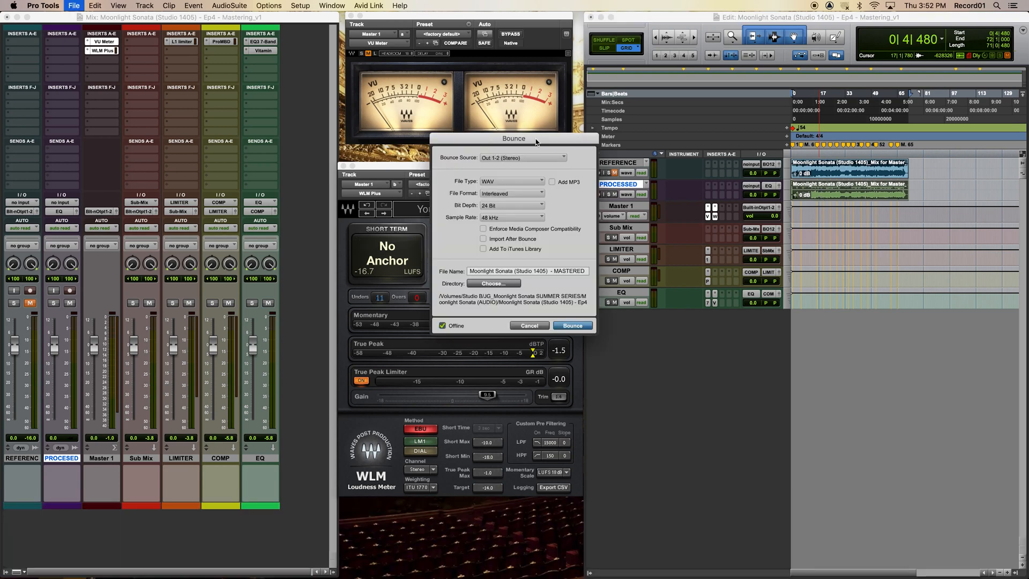
click(509, 186)
click(506, 186)
click(501, 197)
click(503, 194)
click(488, 206)
click(507, 195)
click(505, 219)
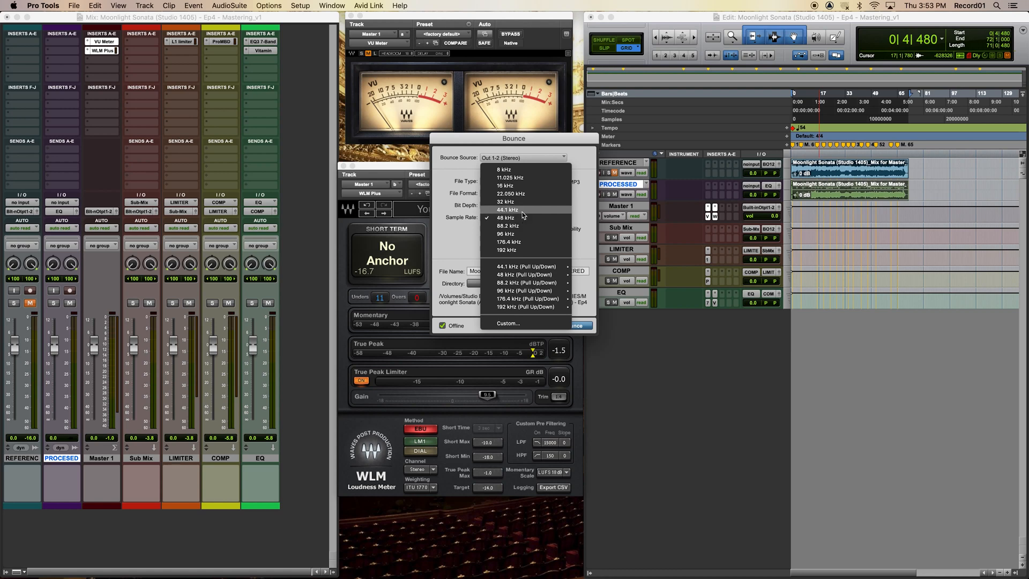
click(523, 210)
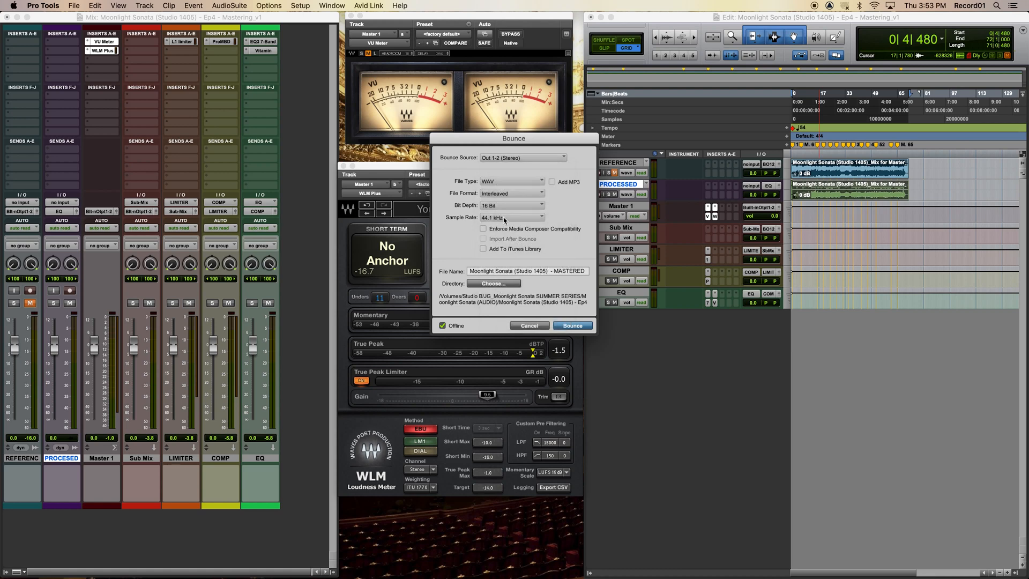